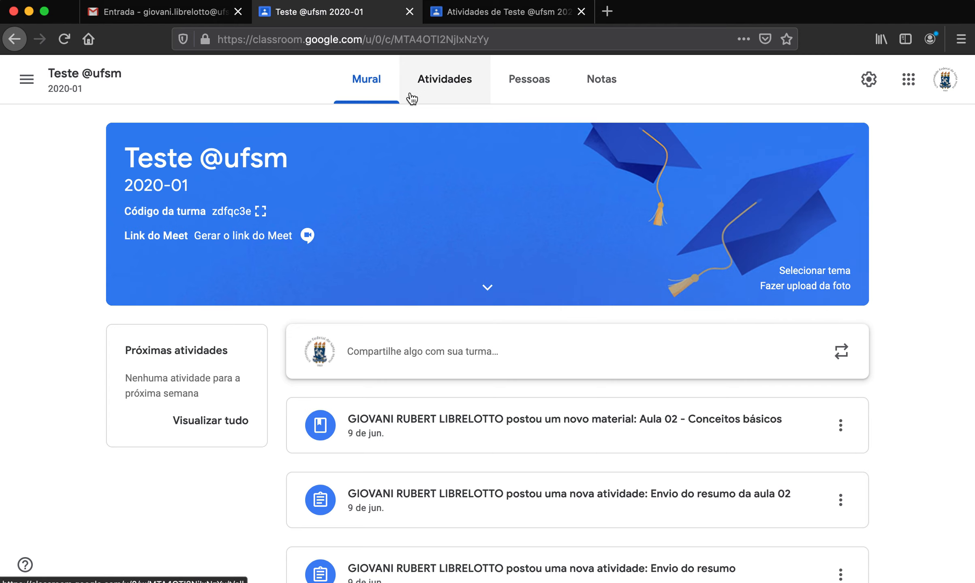
pyautogui.scroll(-5, 489, 331)
pyautogui.scroll(5, 491, 332)
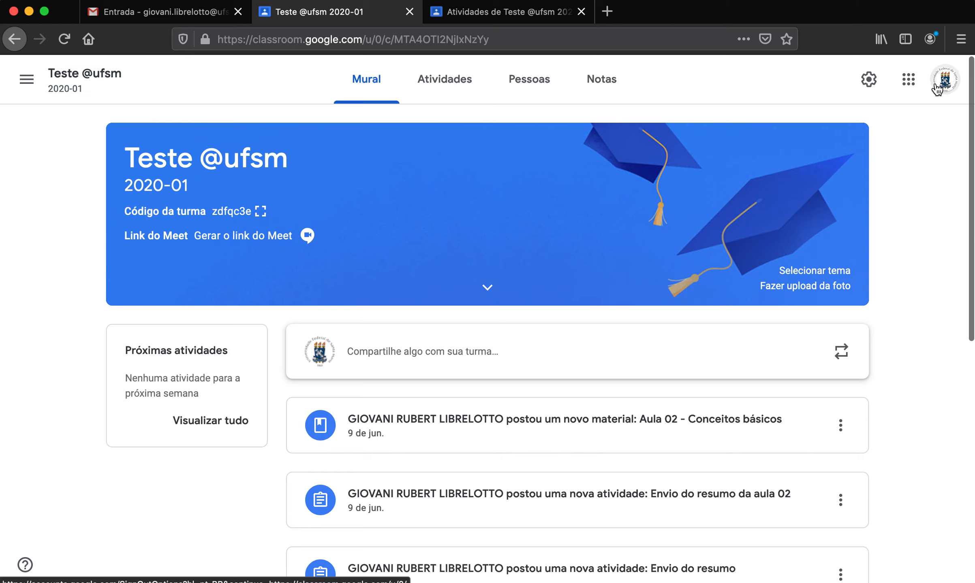
pyautogui.click(557, 87)
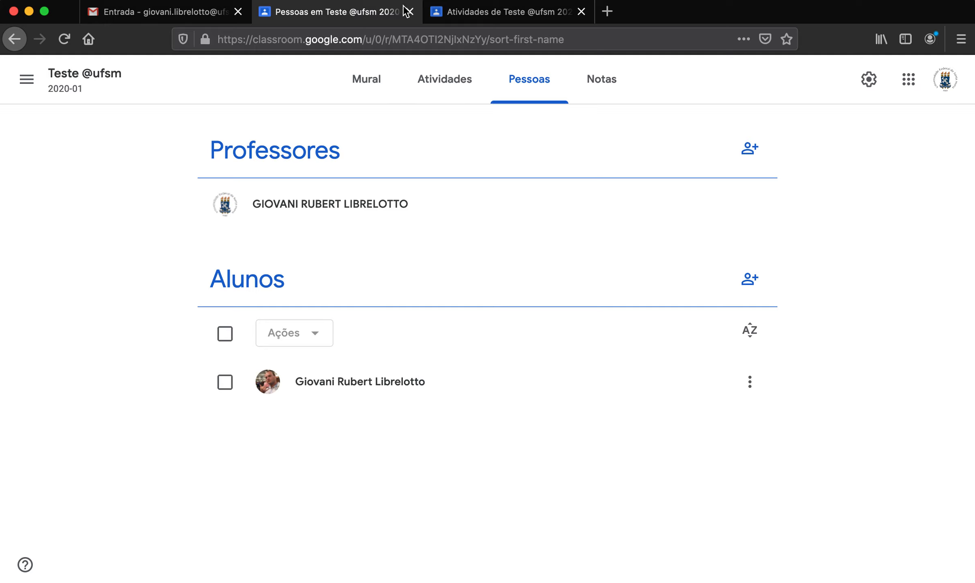
pyautogui.click(432, 87)
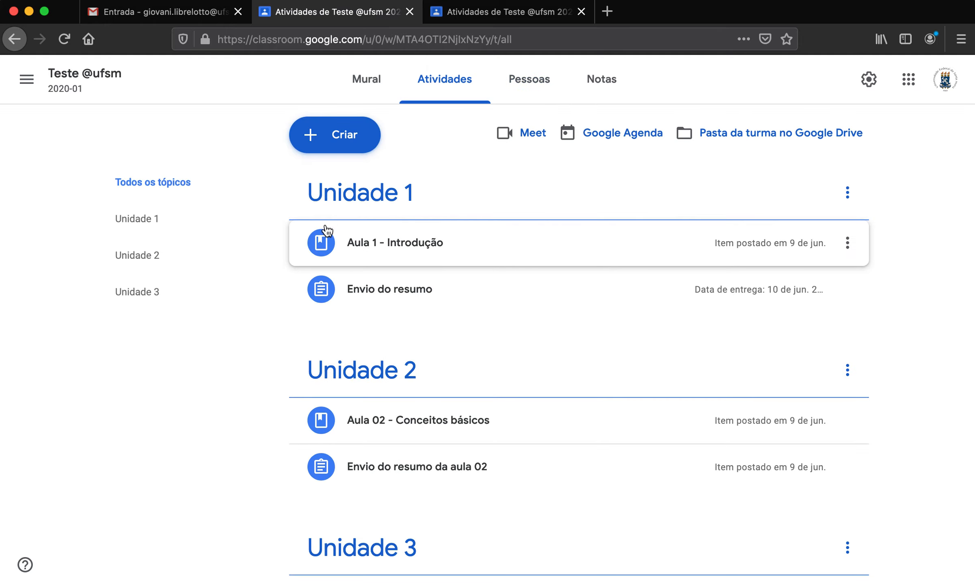
pyautogui.scroll(-2, 259, 365)
pyautogui.scroll(2, 262, 367)
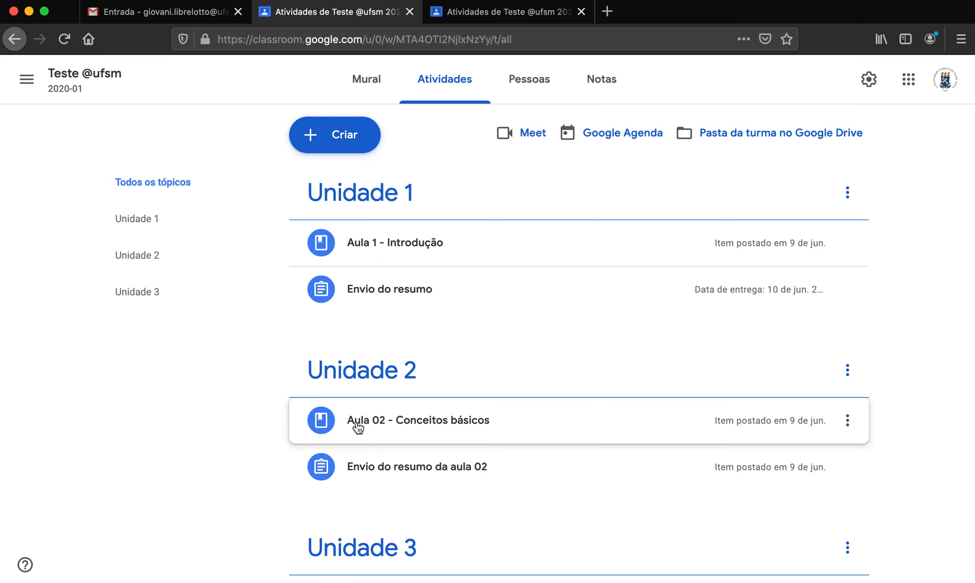
pyautogui.scroll(-2, 272, 420)
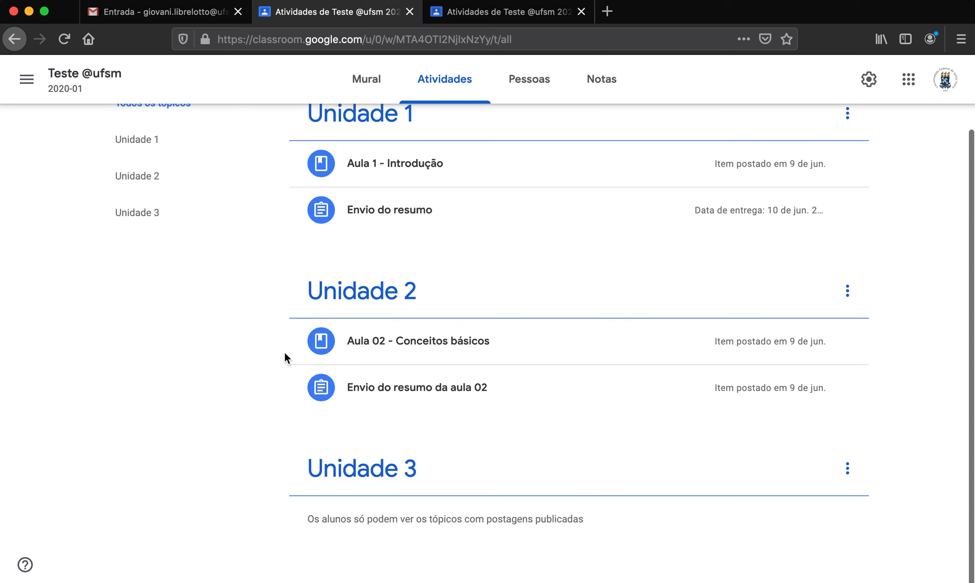
pyautogui.scroll(2, 285, 357)
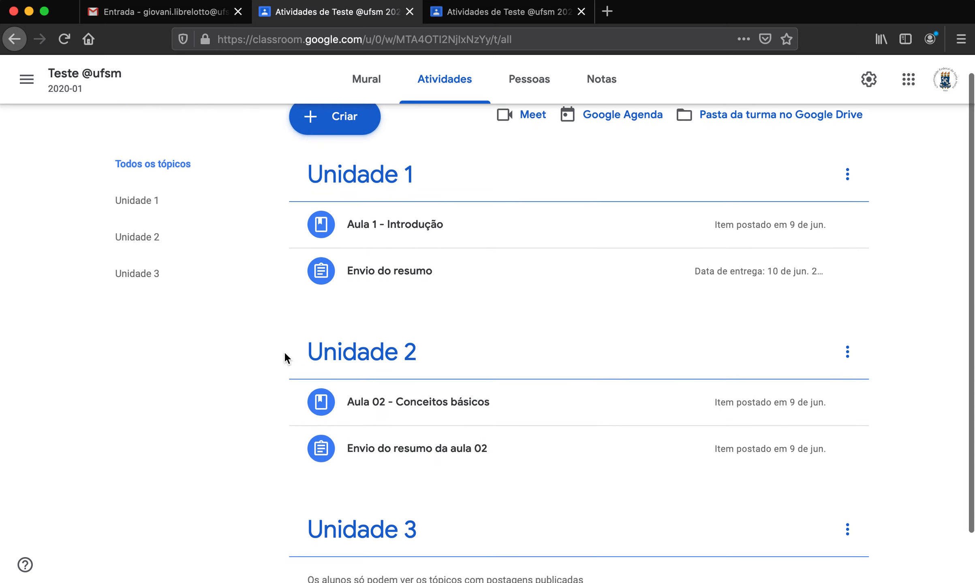
pyautogui.scroll(1, 285, 354)
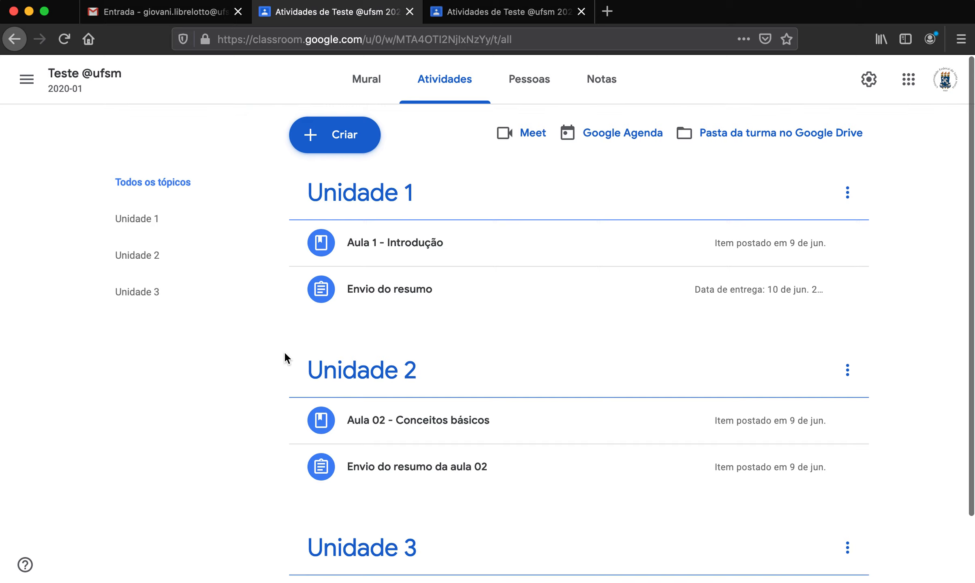
# Create a new assignment (Atividade) in the class with the title "Atividade com rubrica"
pyautogui.click(347, 138)
pyautogui.click(370, 181)
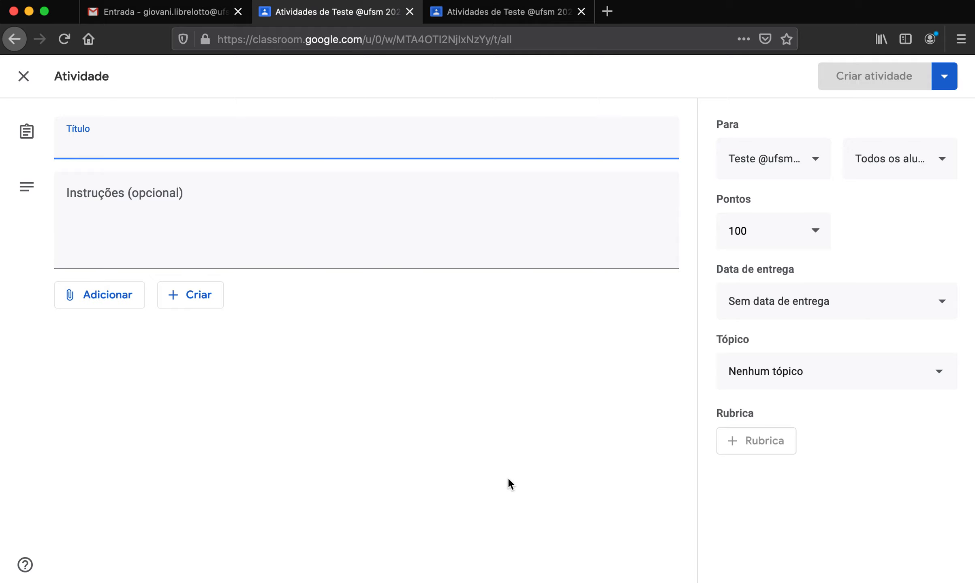
pyautogui.write('Atividad')
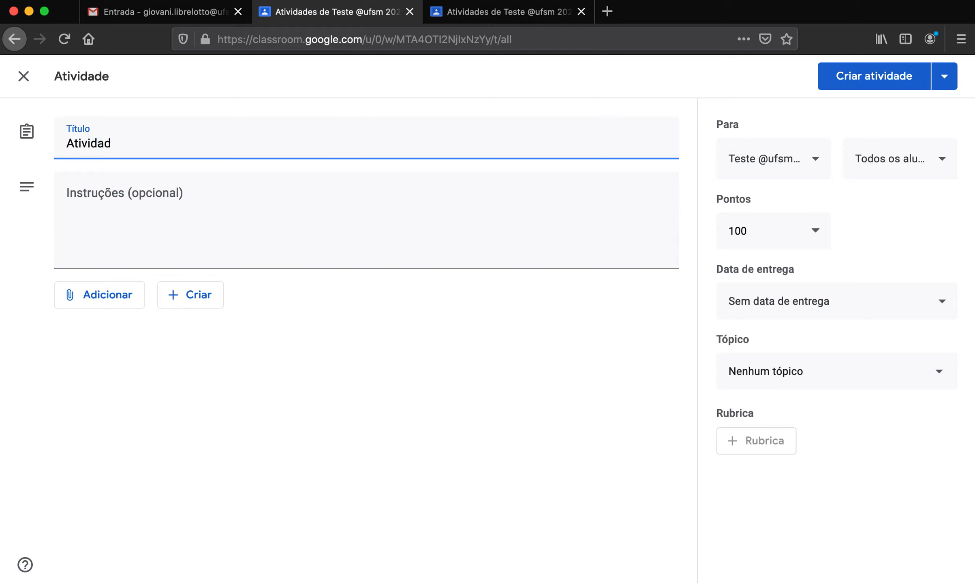
pyautogui.write('e com rubrica')
pyautogui.click(317, 233)
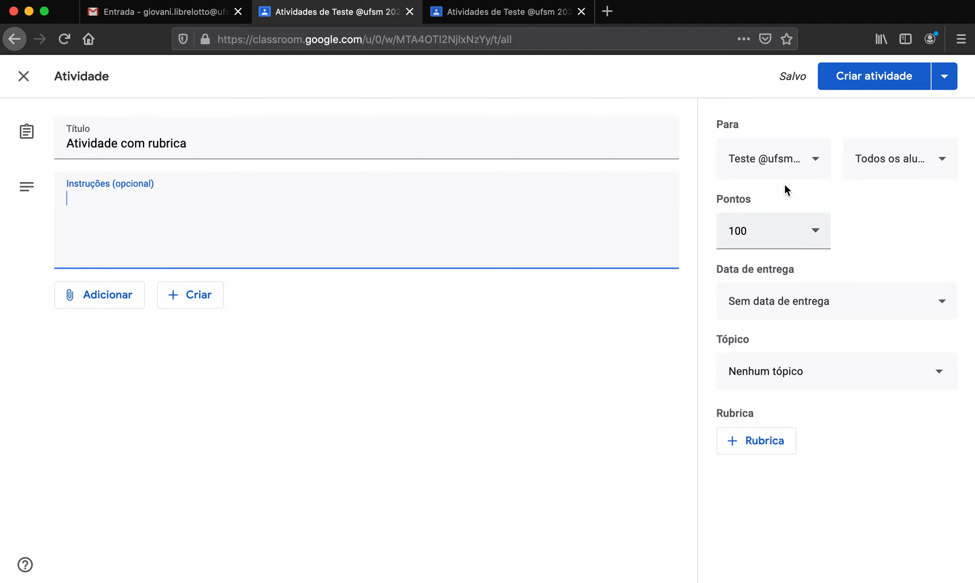
# Set the assignment's points to 10 and assign it to the topic Unidade 3
pyautogui.click(752, 230)
pyautogui.press('BackSpace')
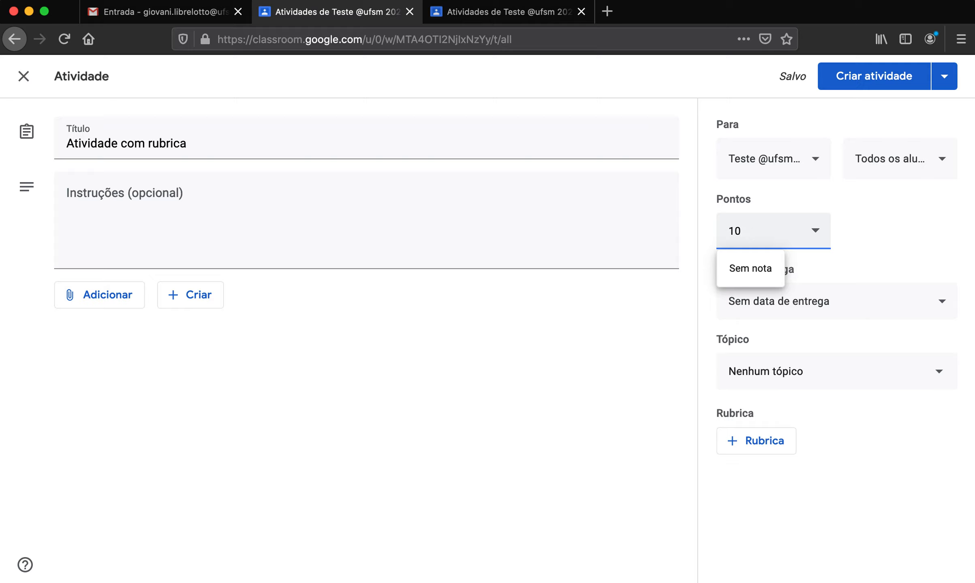
pyautogui.click(870, 225)
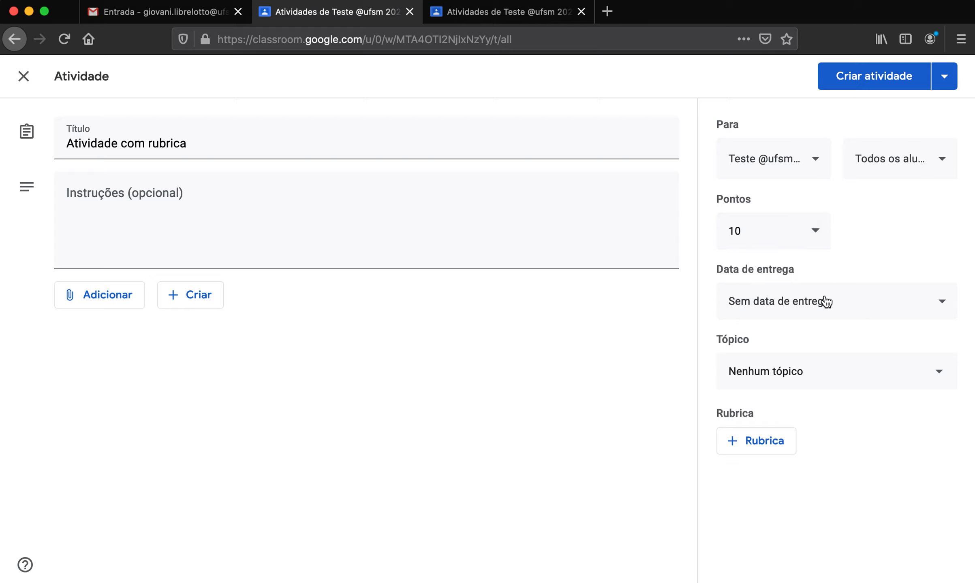
pyautogui.click(809, 377)
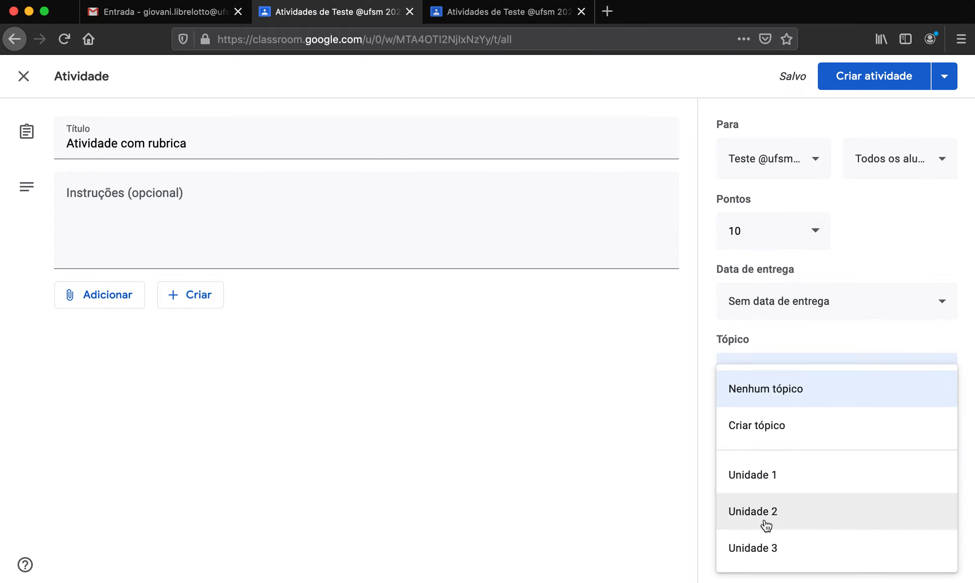
pyautogui.click(766, 547)
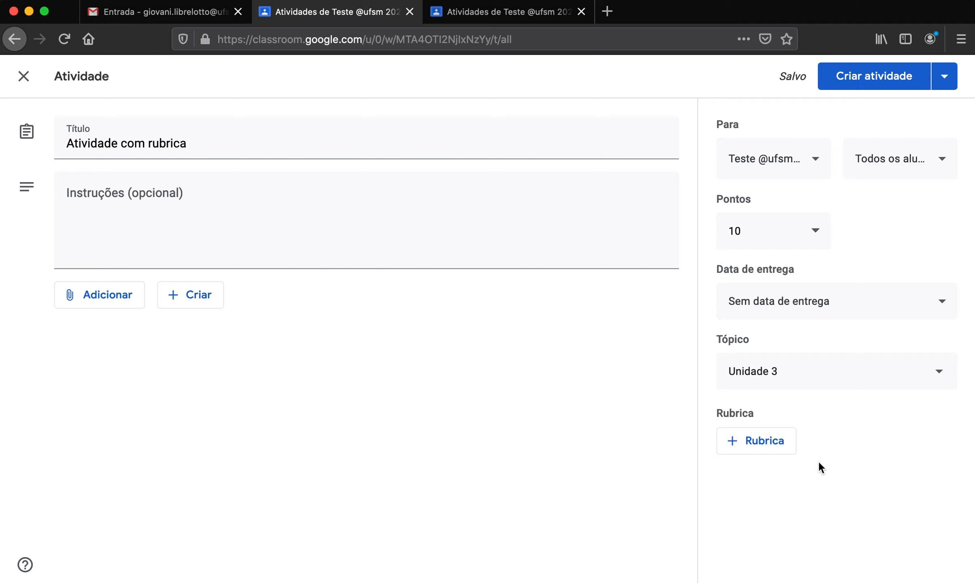
# Start creating a new rubric for the assignment from scratch
pyautogui.click(749, 444)
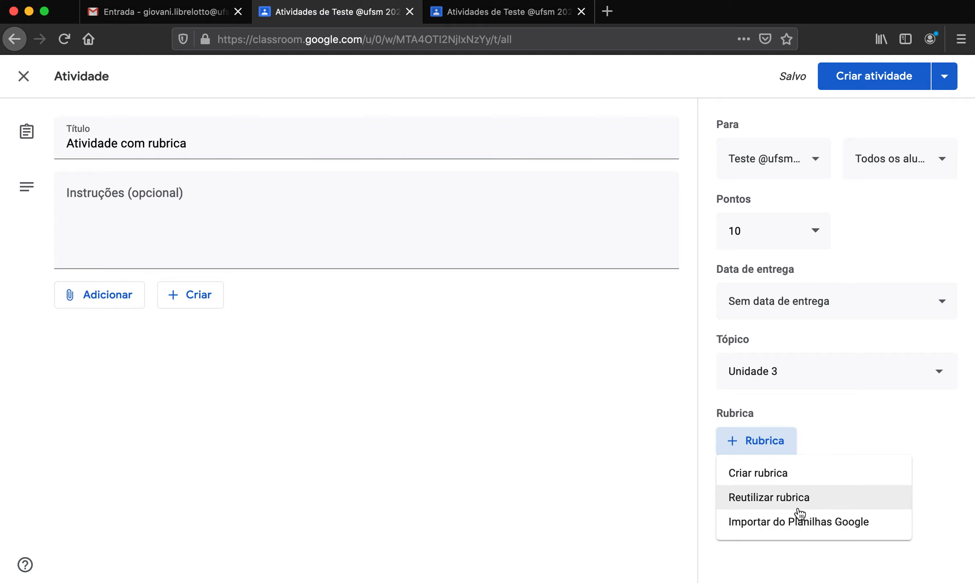
pyautogui.click(795, 475)
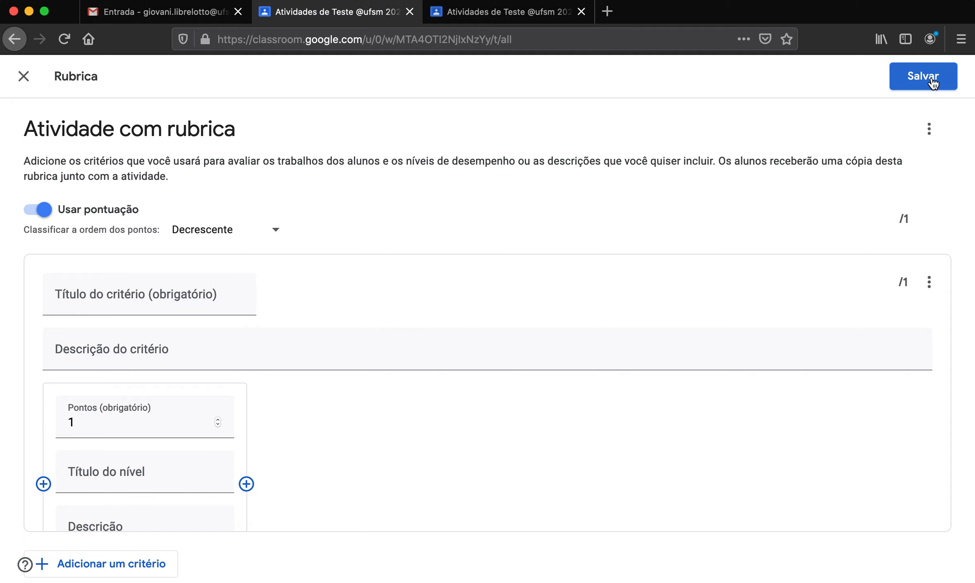
pyautogui.click(42, 212)
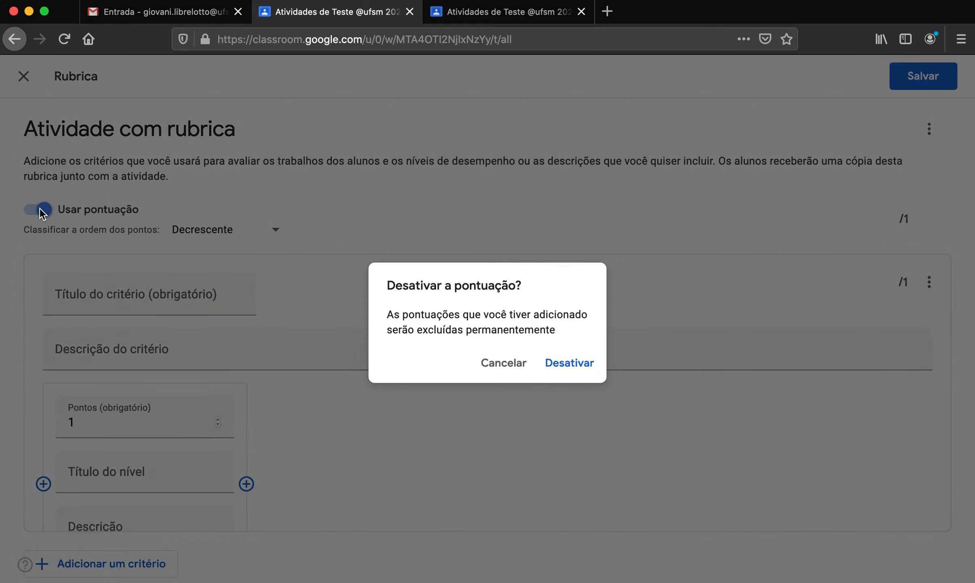
pyautogui.click(502, 364)
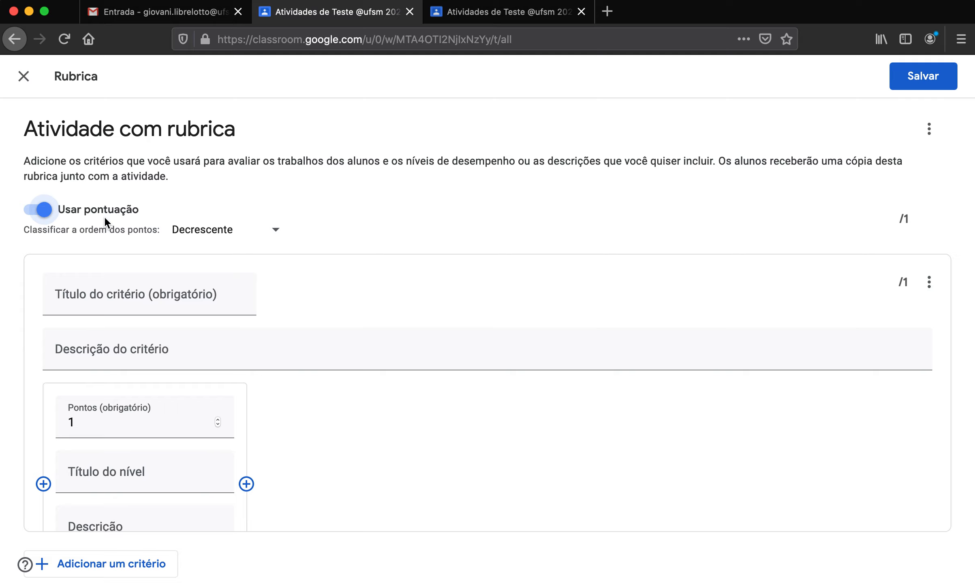
pyautogui.click(301, 204)
pyautogui.click(284, 234)
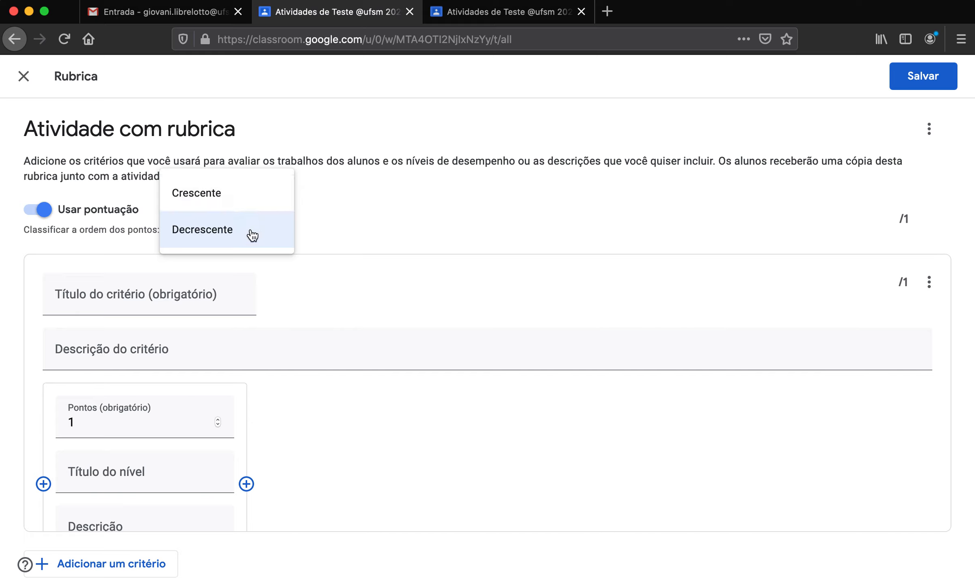
pyautogui.click(340, 237)
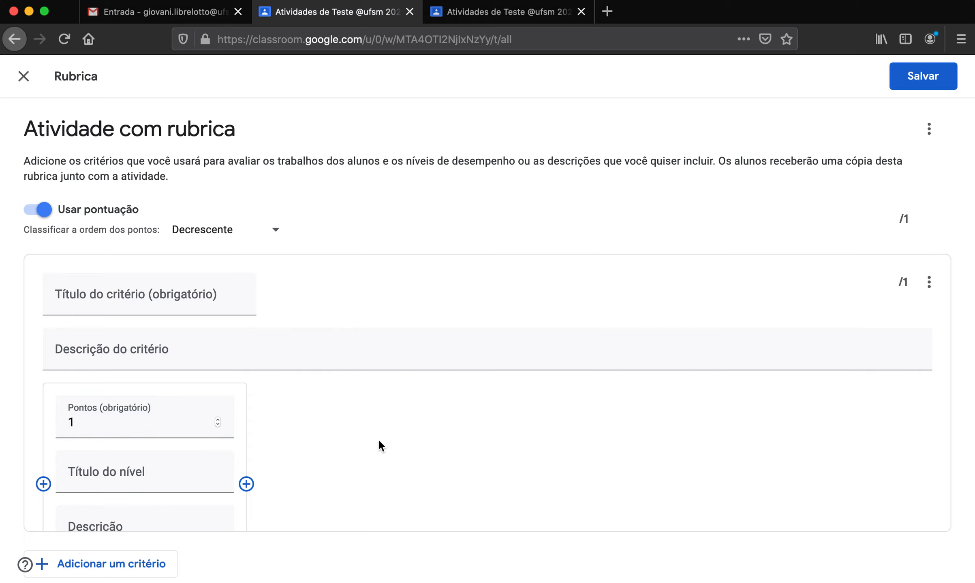
# Title the rubric's first criterion "Correção do exercício"
pyautogui.scroll(-2, 393, 399)
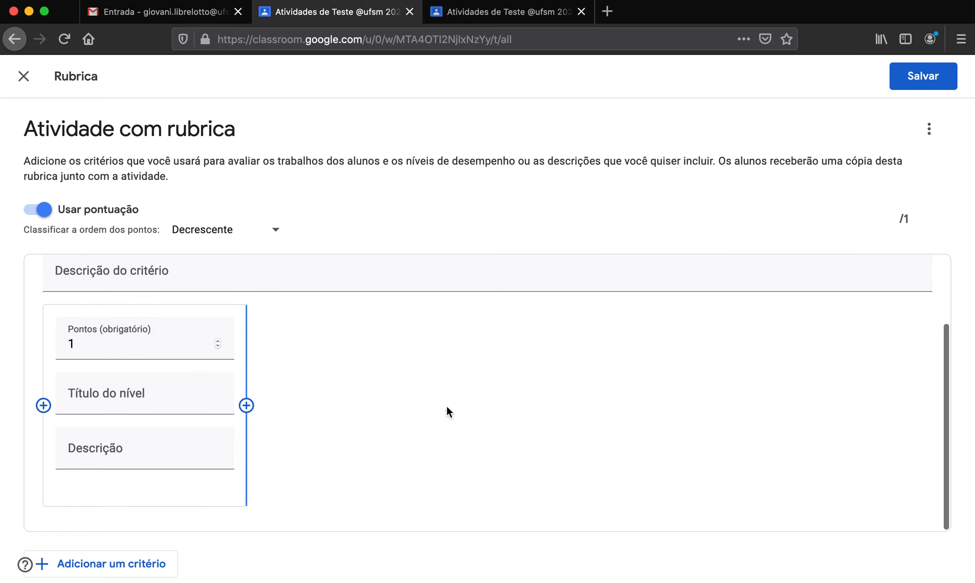
pyautogui.scroll(2, 410, 384)
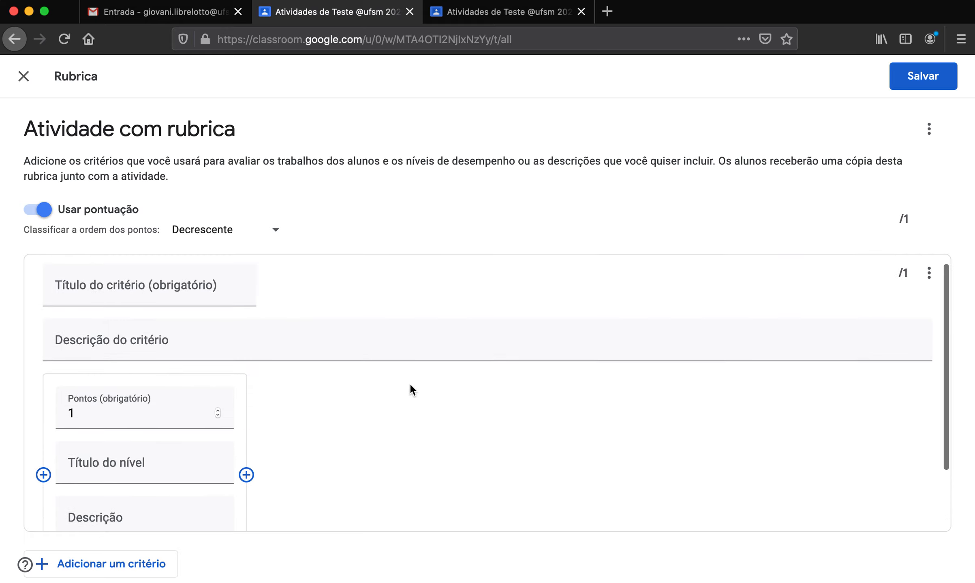
pyautogui.click(160, 286)
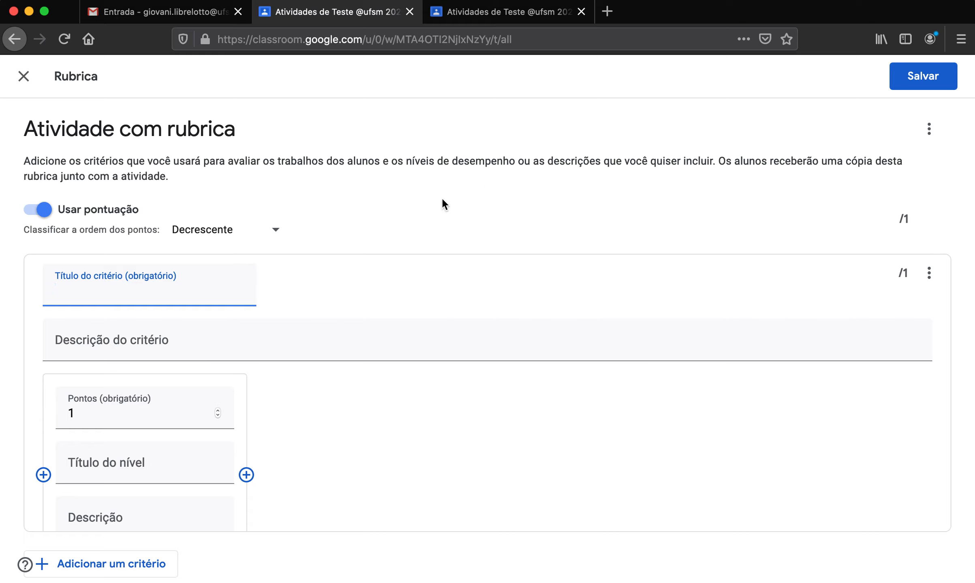
pyautogui.write('Correção do exercício')
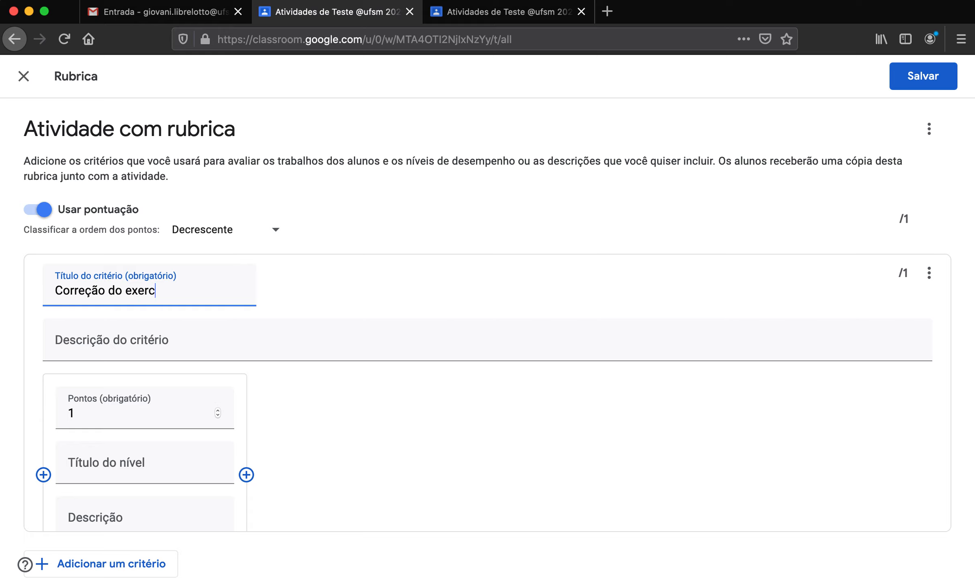
pyautogui.click(324, 308)
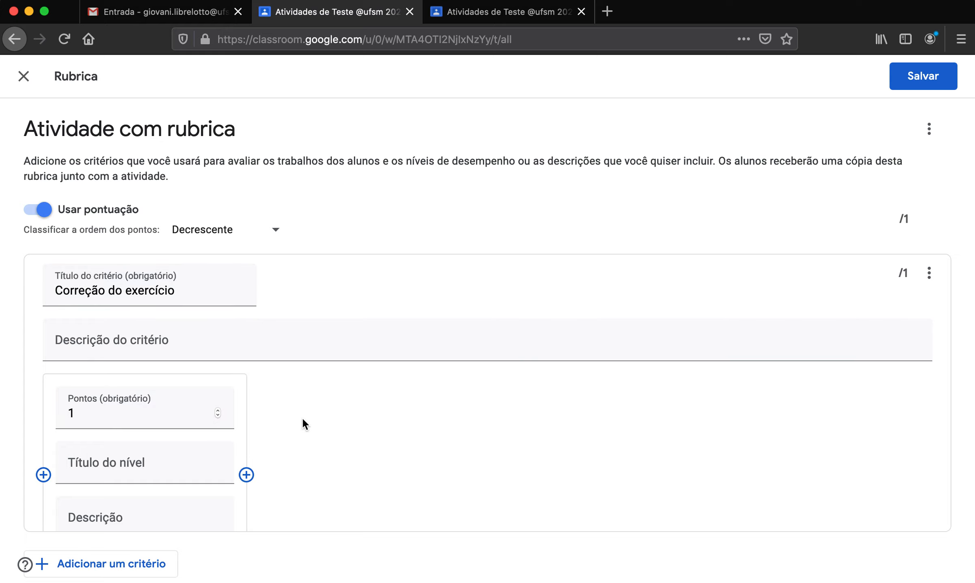
pyautogui.scroll(-1, 293, 438)
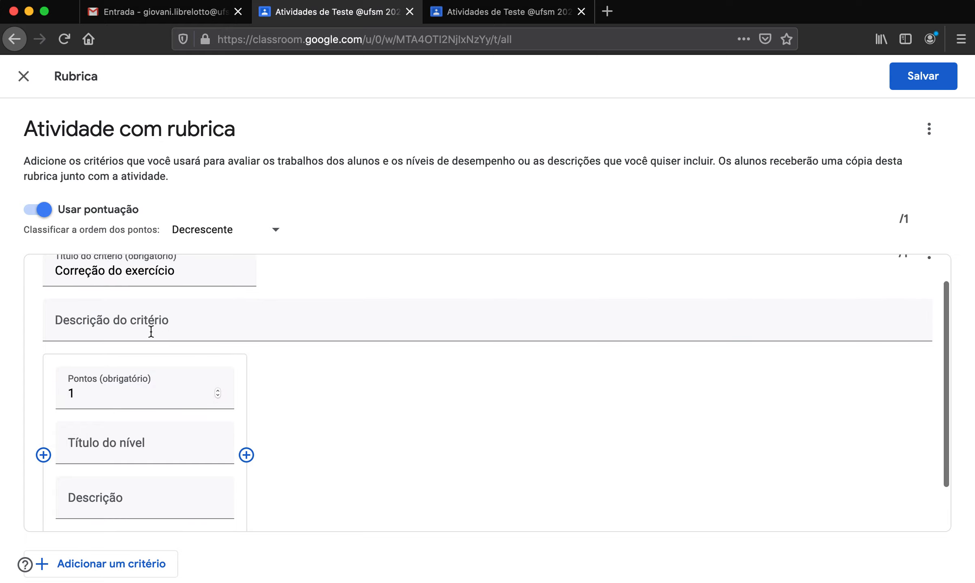
pyautogui.click(103, 320)
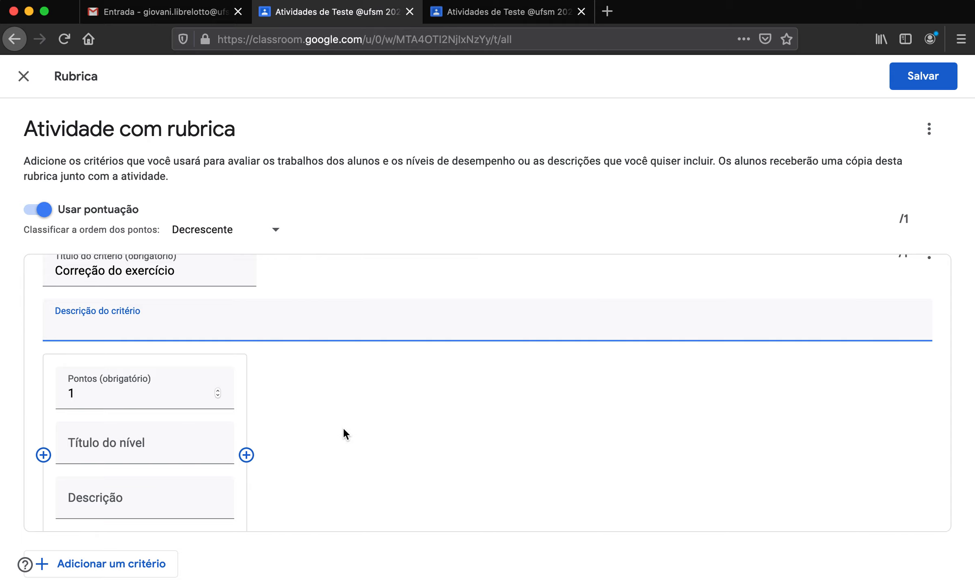
pyautogui.scroll(1, 343, 430)
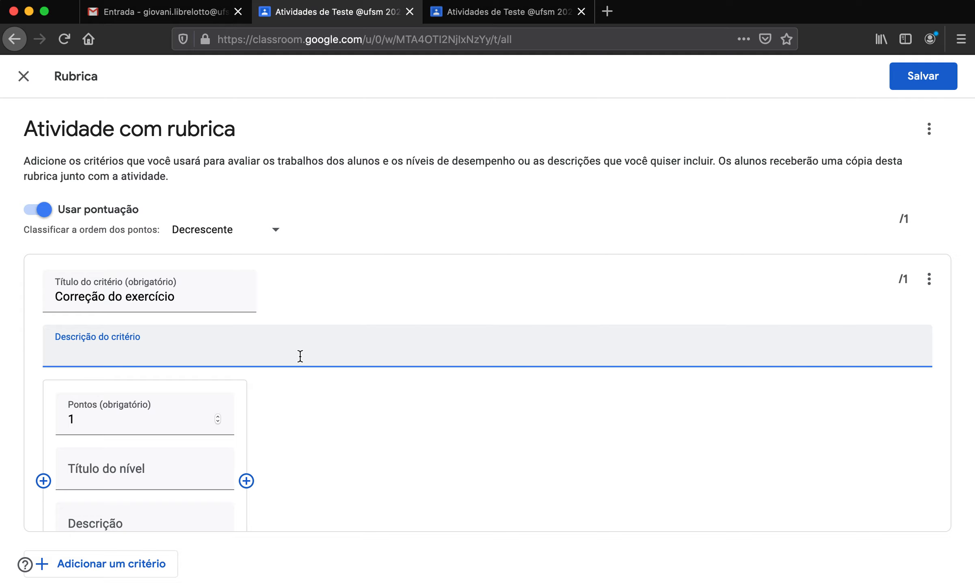
pyautogui.scroll(-1, 382, 464)
pyautogui.scroll(1, 382, 464)
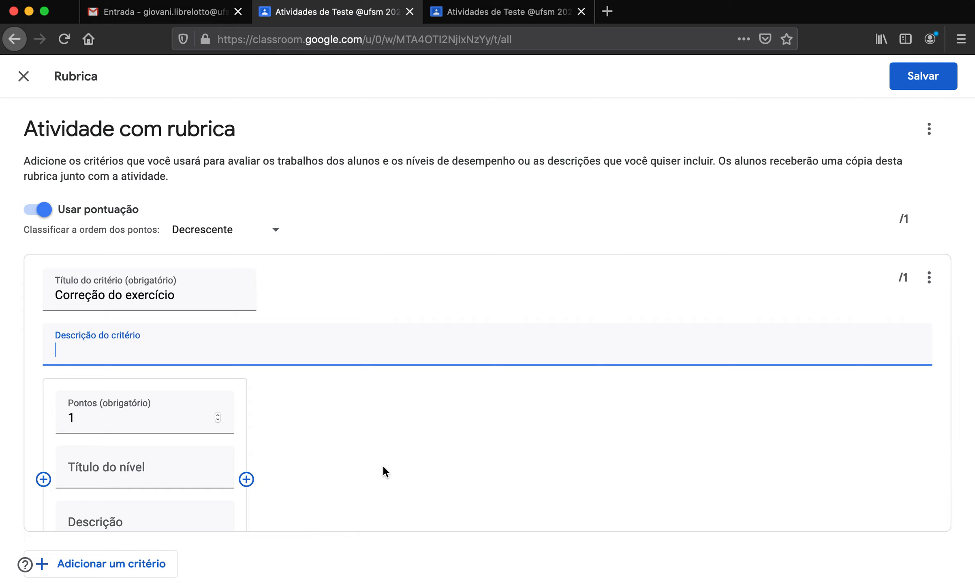
# Set the criterion's first level to 10 points and title it "Atividade correta"
pyautogui.scroll(-1, 383, 465)
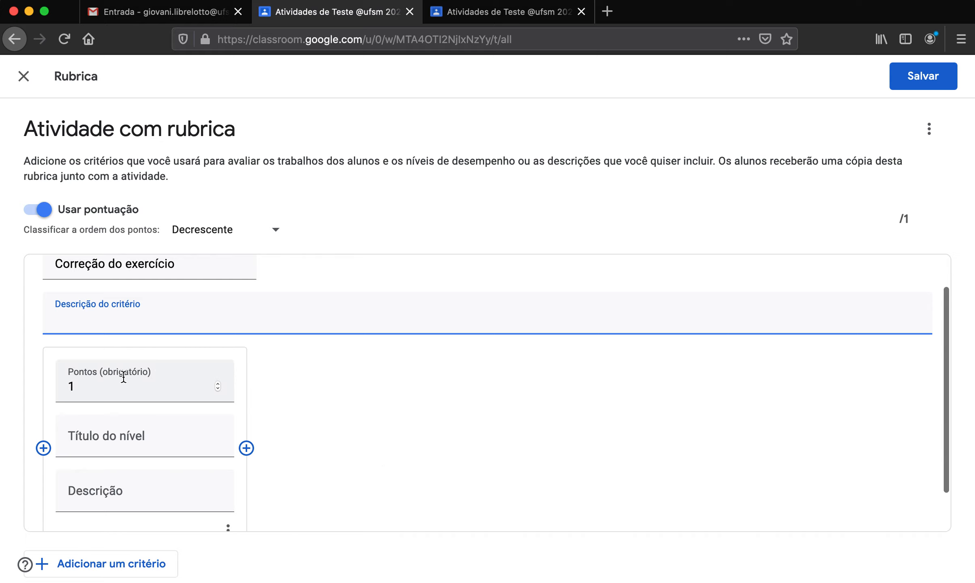
pyautogui.click(123, 377)
pyautogui.write('0')
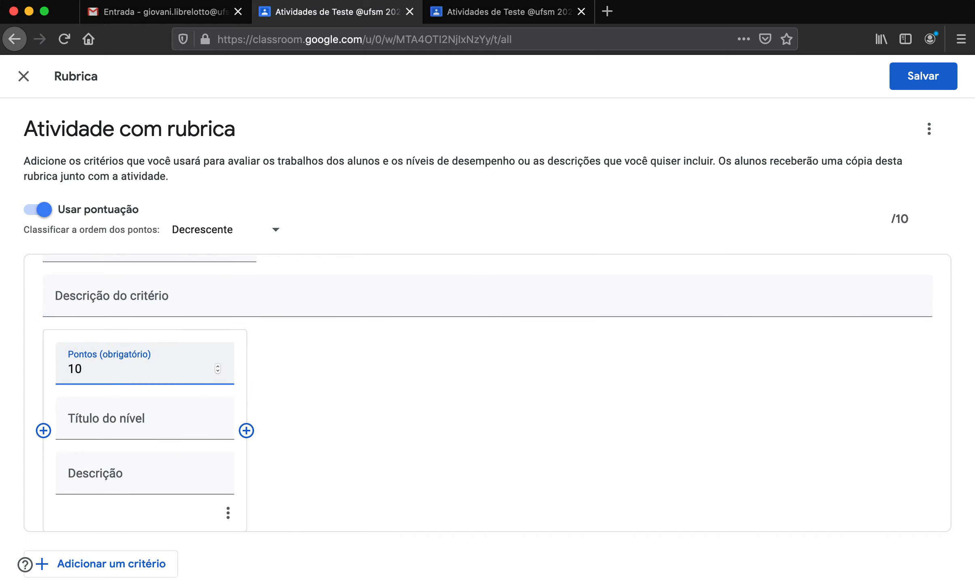
pyautogui.click(113, 407)
pyautogui.write('Atividade estiv')
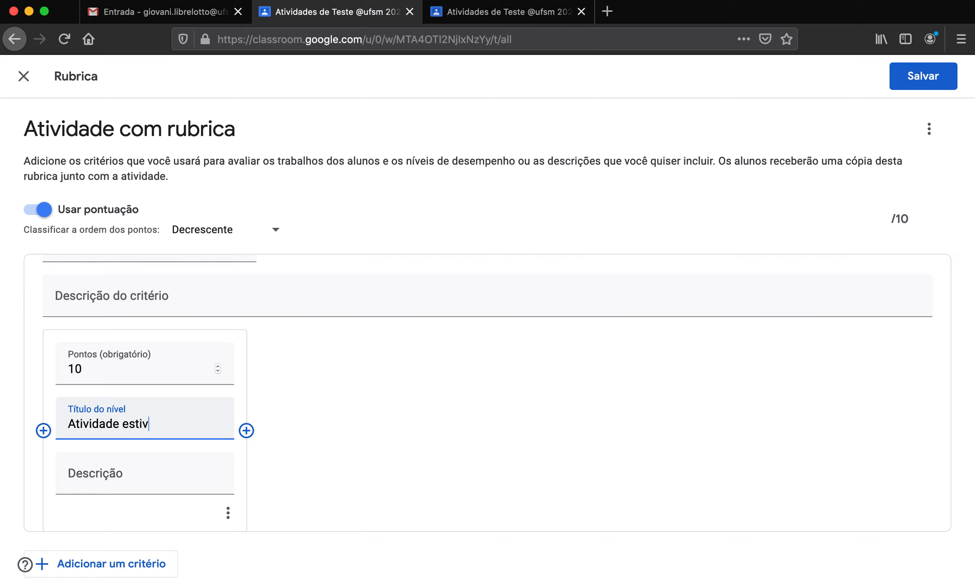
pyautogui.write('er corrre')
pyautogui.hotkey('alt', 'shift', 'Left')
pyautogui.hotkey('alt', 'shift', 'Left')
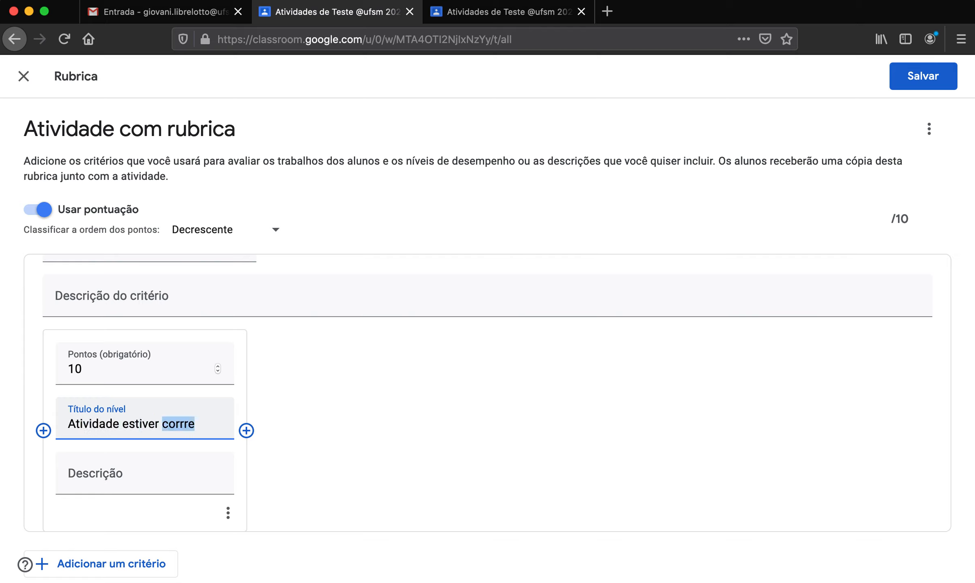
pyautogui.write('corre')
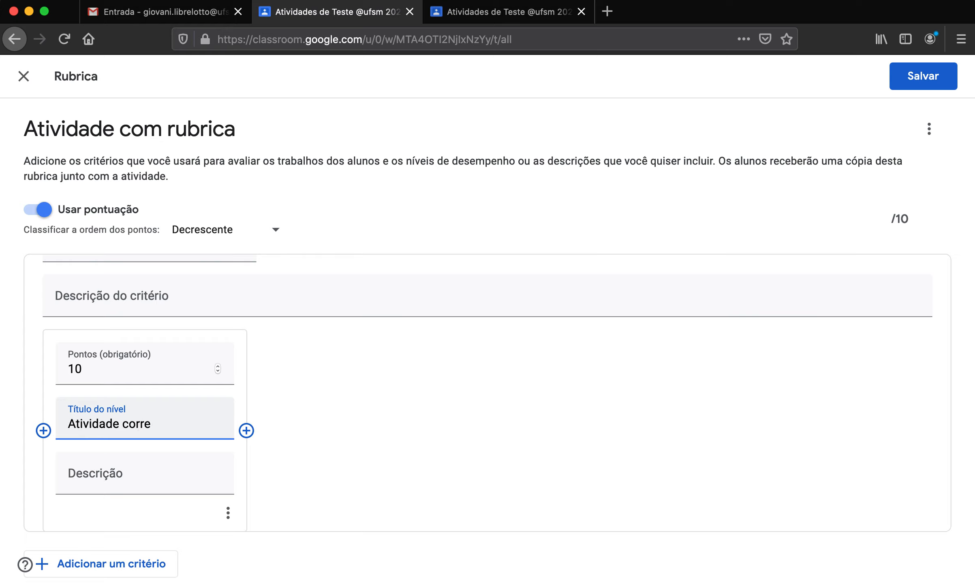
pyautogui.write('ta')
pyautogui.click(345, 419)
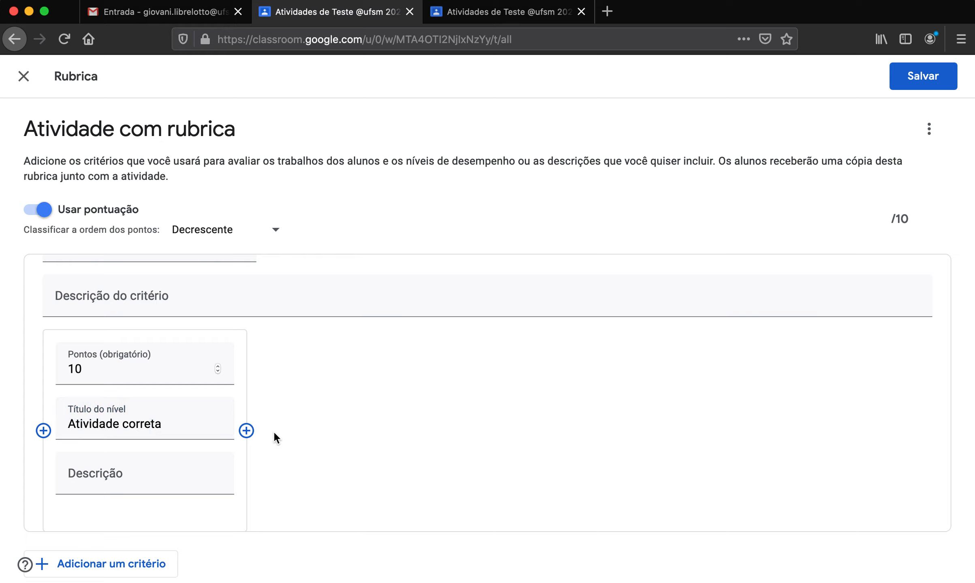
# Add a second level to the criterion worth 7 points, titled "Atividade parcialmente correta"
pyautogui.click(246, 431)
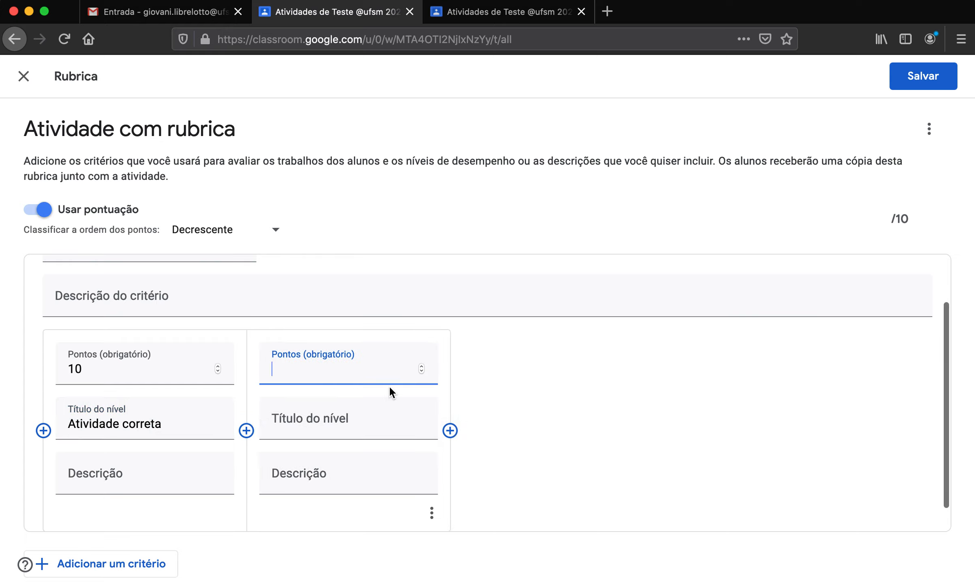
pyautogui.write('7')
pyautogui.click(385, 420)
pyautogui.write('Ativ')
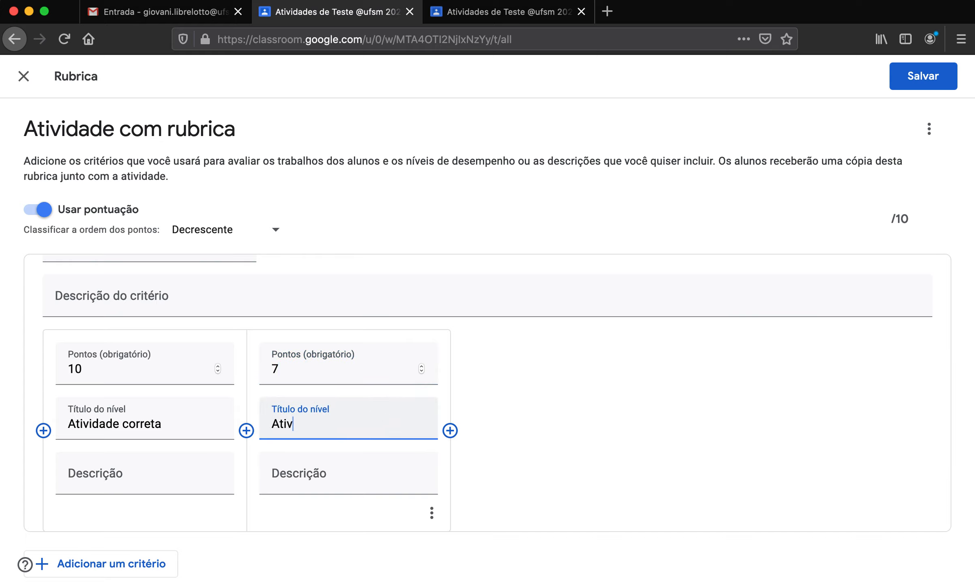
pyautogui.write('idade parcialmente correta')
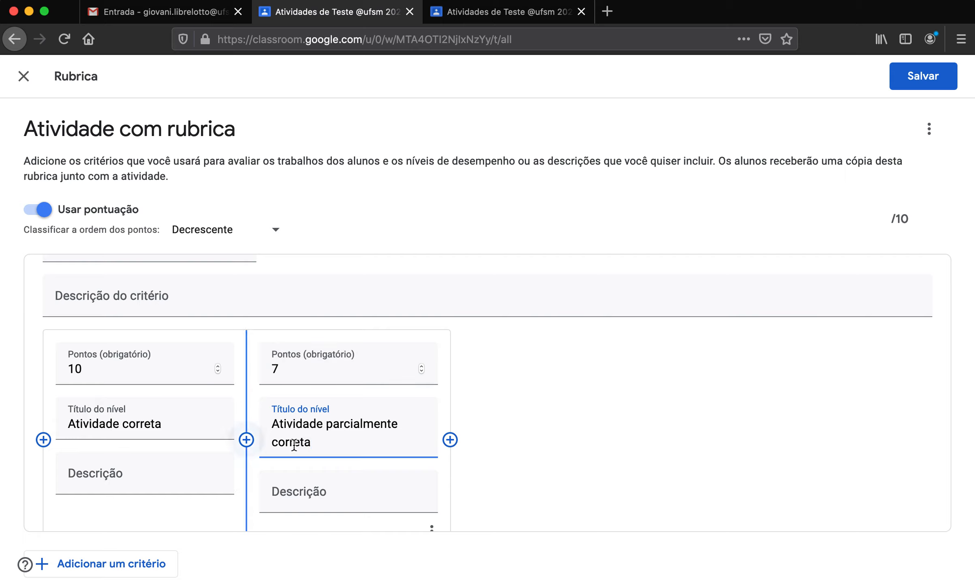
# Add a third level to the criterion worth 3 points, titled "Atividade incompleta"
pyautogui.click(450, 441)
pyautogui.write('3')
pyautogui.click(570, 407)
pyautogui.write('Atividade pa')
pyautogui.press('BackSpace')
pyautogui.write('p')
pyautogui.press('BackSpace')
pyautogui.press('BackSpace')
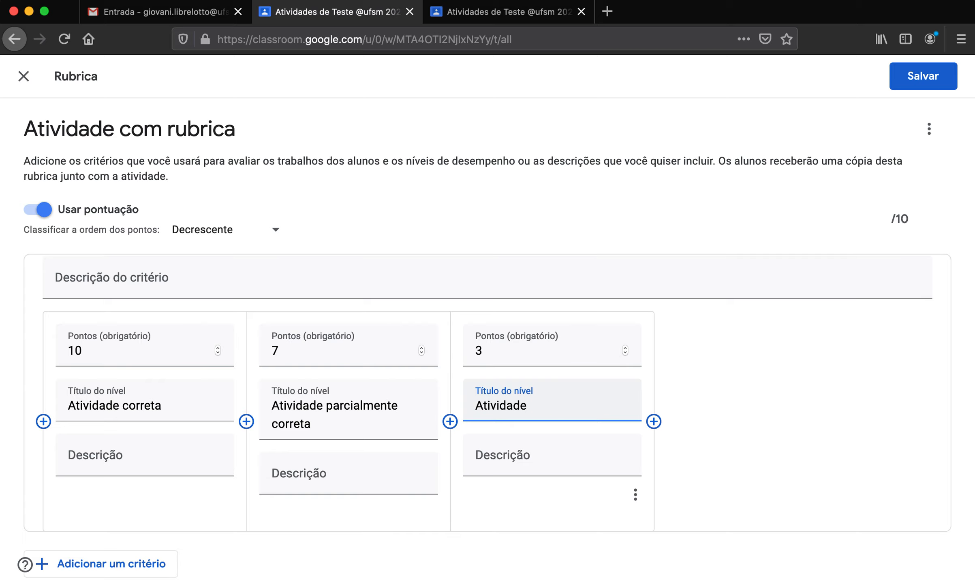
pyautogui.write('incompleta')
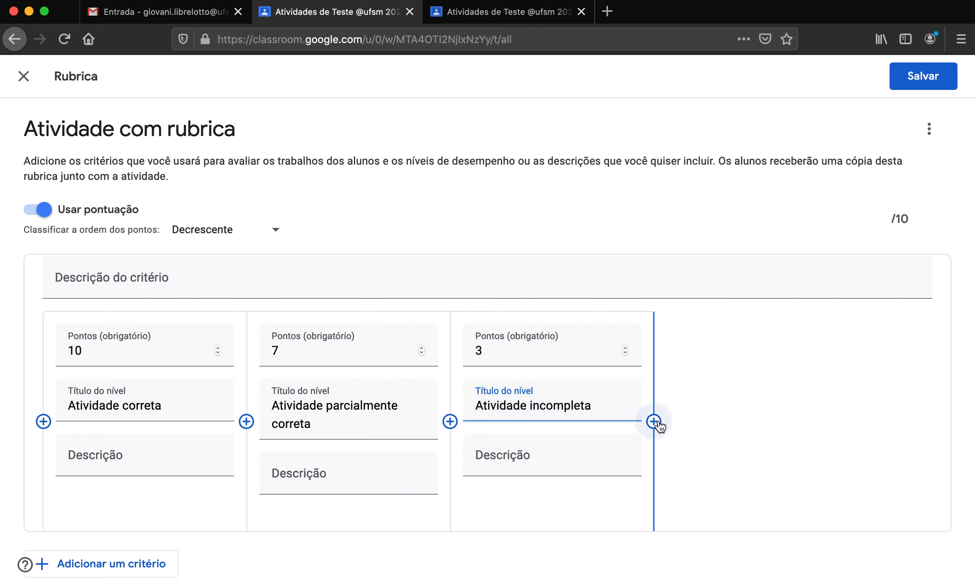
# Add a fourth level to the criterion worth 0 points, titled "Atividade não entregue"
pyautogui.click(653, 422)
pyautogui.write('0')
pyautogui.click(733, 391)
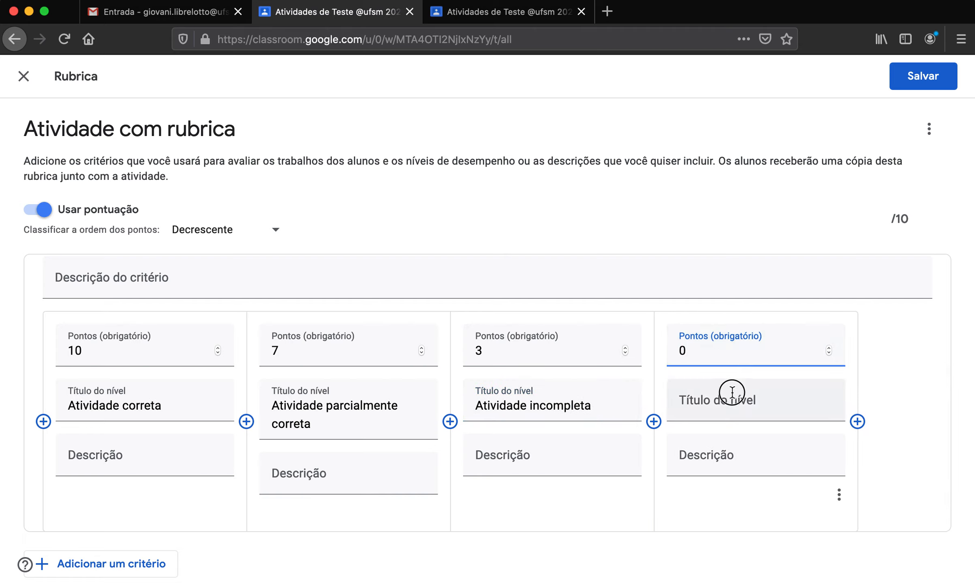
pyautogui.write('Atividade não entregue')
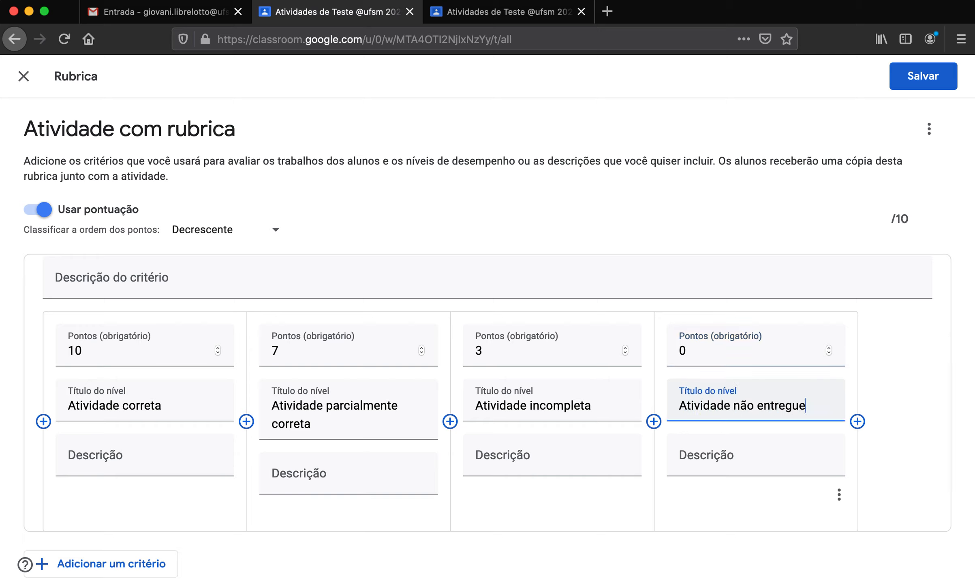
pyautogui.click(612, 542)
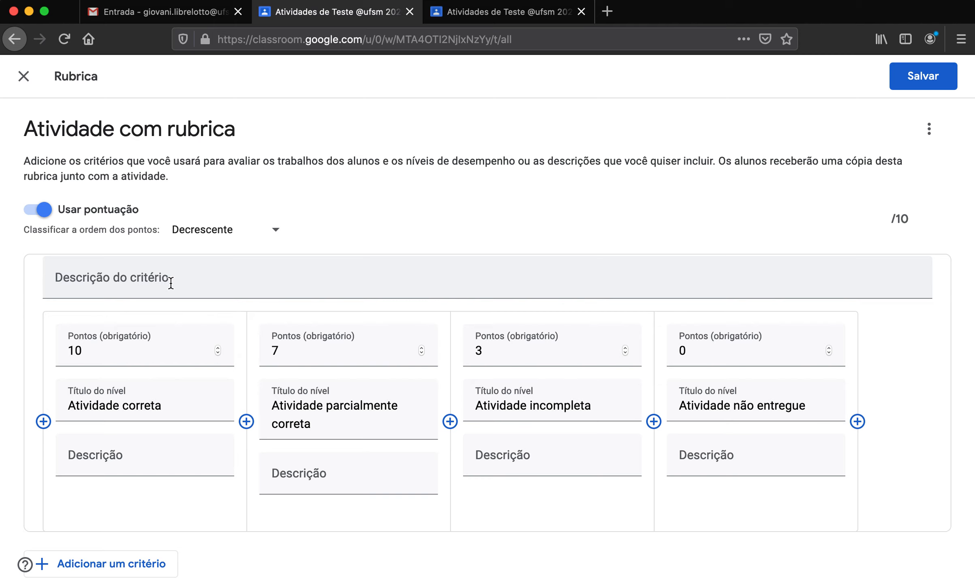
# Check the criterion's title and its four levels, and save the rubric to the assignment
pyautogui.scroll(1, 169, 282)
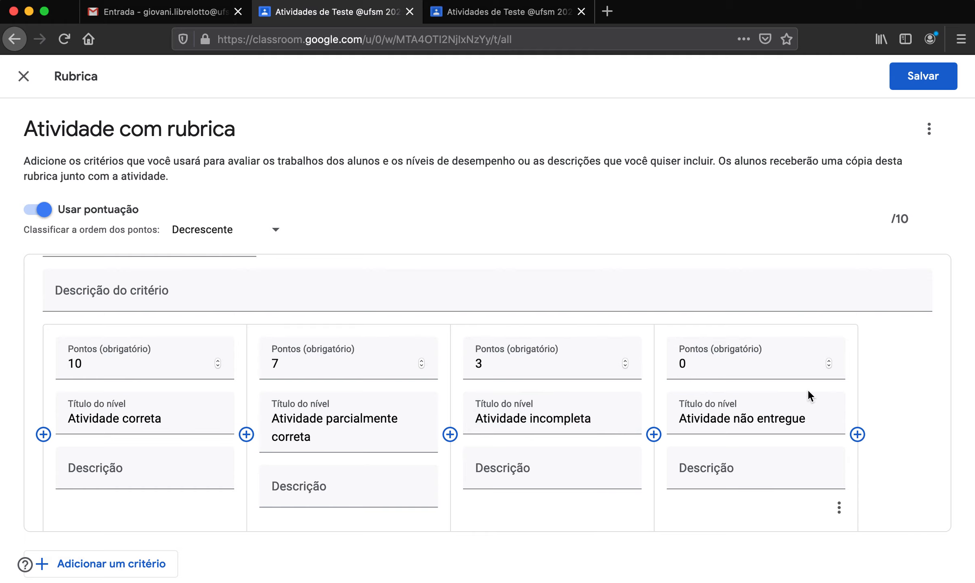
pyautogui.scroll(2, 865, 342)
pyautogui.scroll(-2, 865, 341)
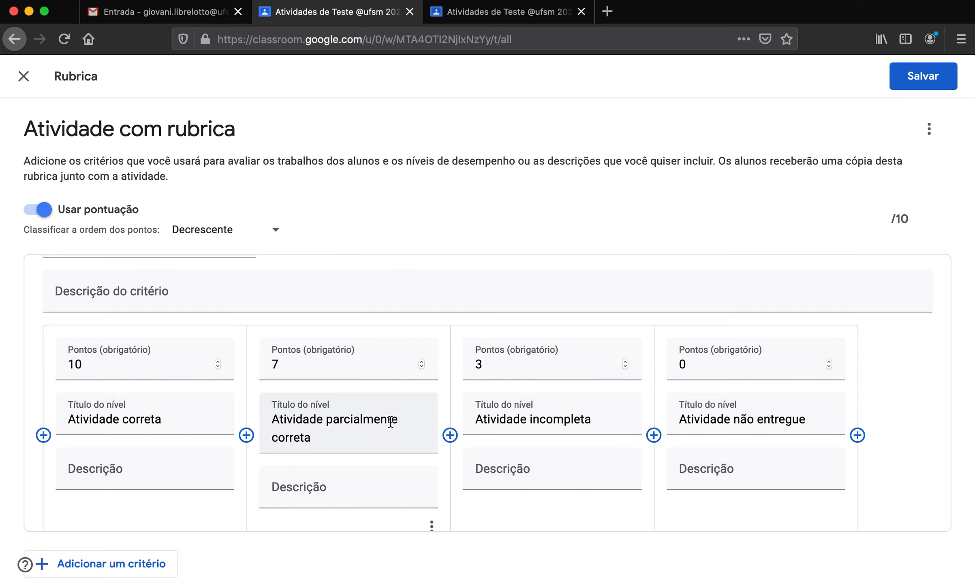
pyautogui.scroll(3, 390, 421)
pyautogui.scroll(-1, 390, 421)
pyautogui.scroll(1, 390, 421)
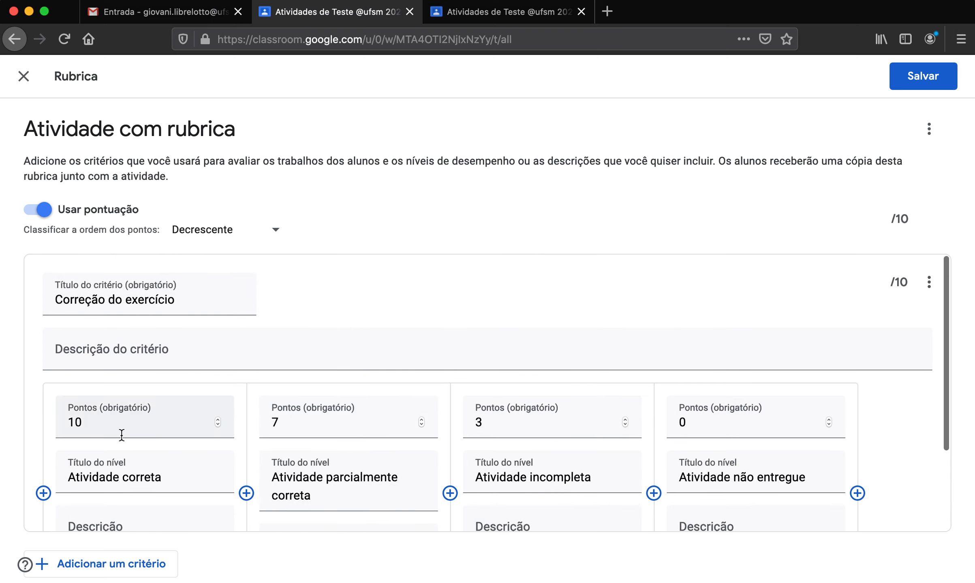
pyautogui.scroll(-2, 337, 405)
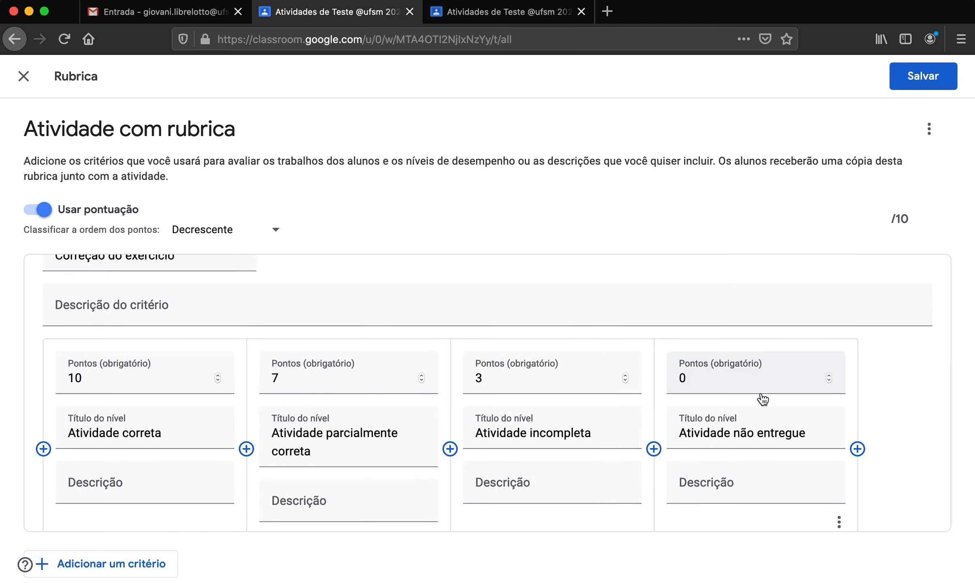
pyautogui.scroll(2, 761, 400)
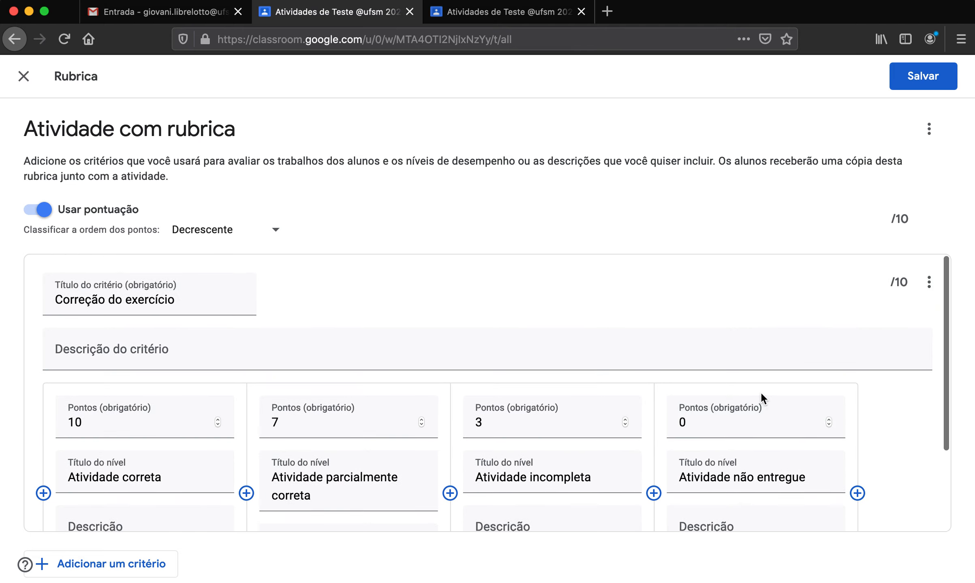
pyautogui.click(925, 77)
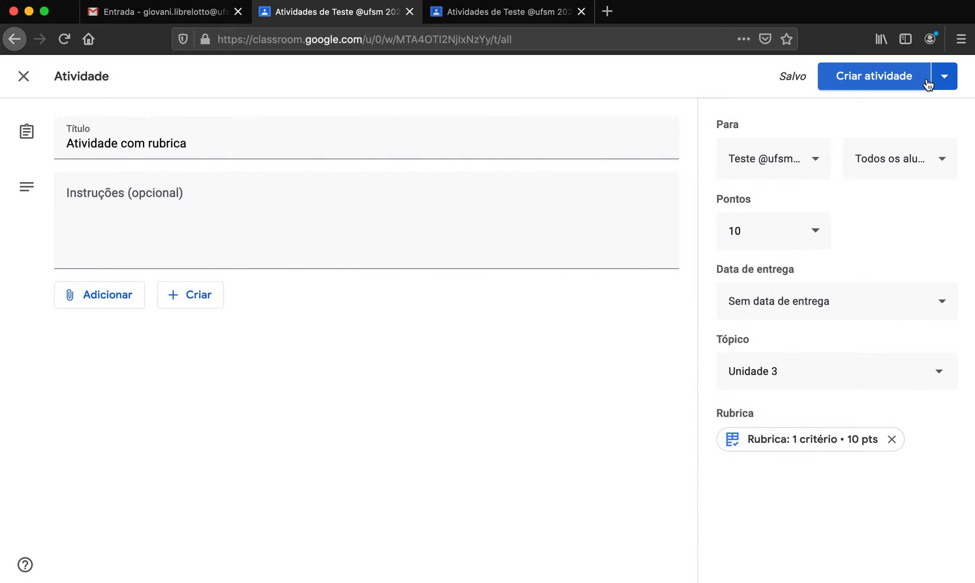
# Open the attached rubric for editing to review its criterion and levels, and return to the assignment
pyautogui.click(741, 442)
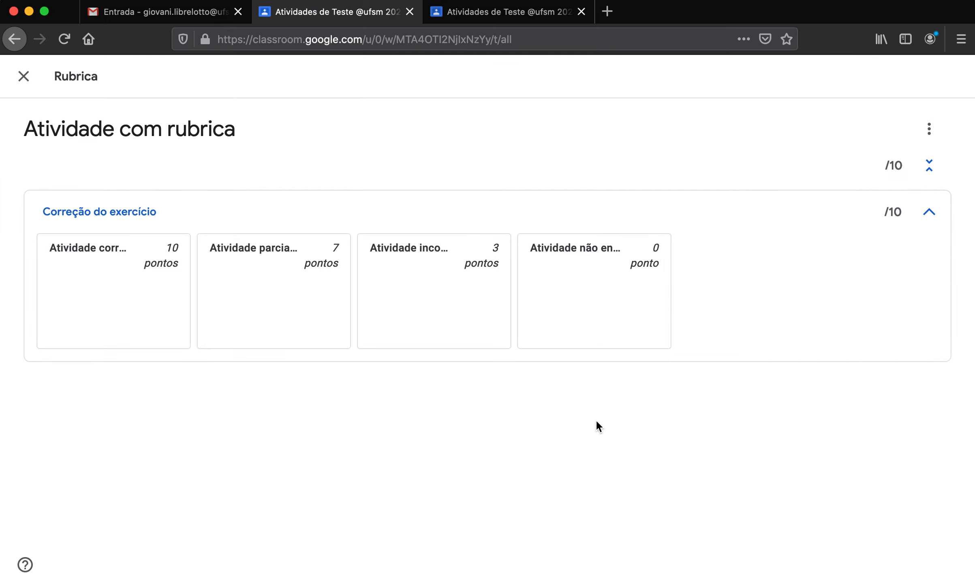
pyautogui.click(928, 135)
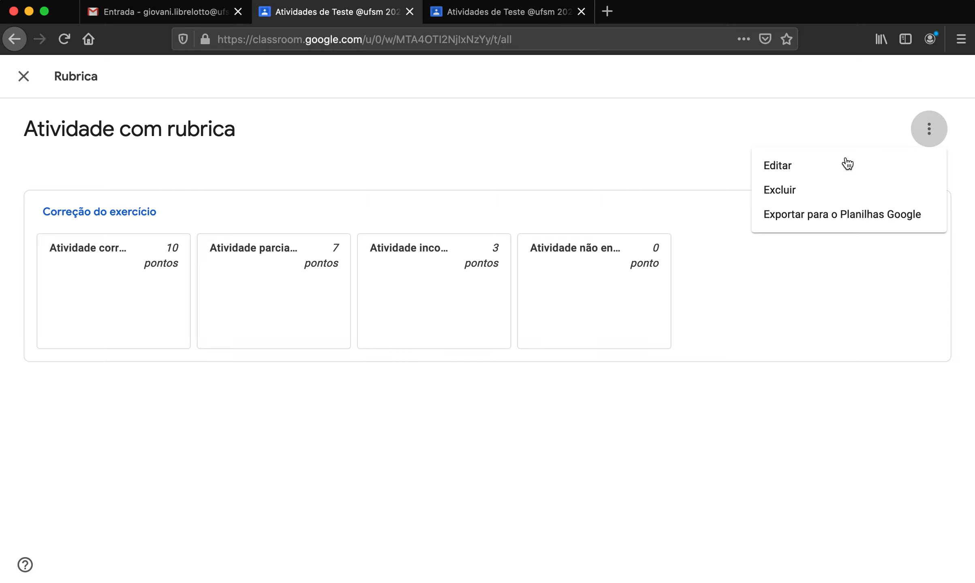
pyautogui.click(819, 174)
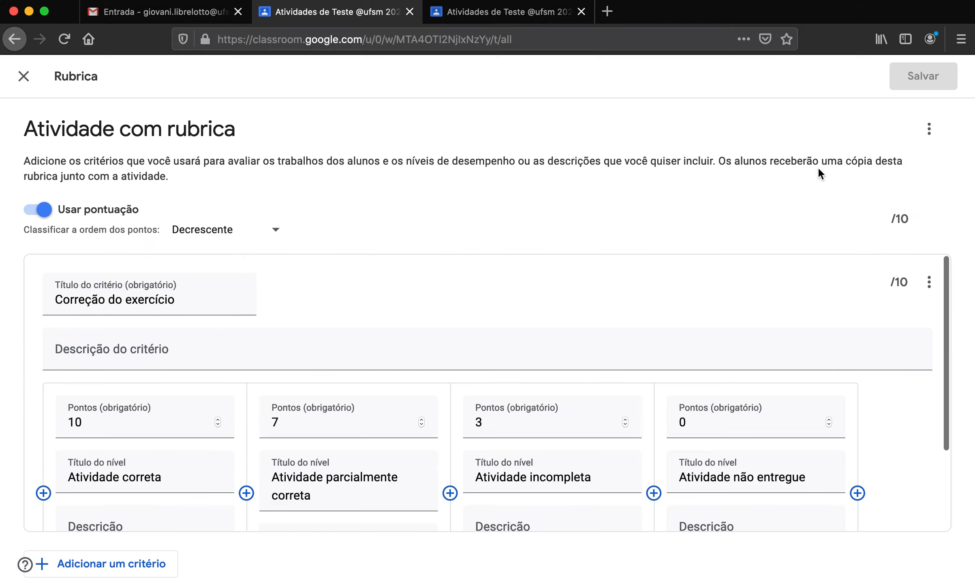
pyautogui.scroll(-3, 695, 291)
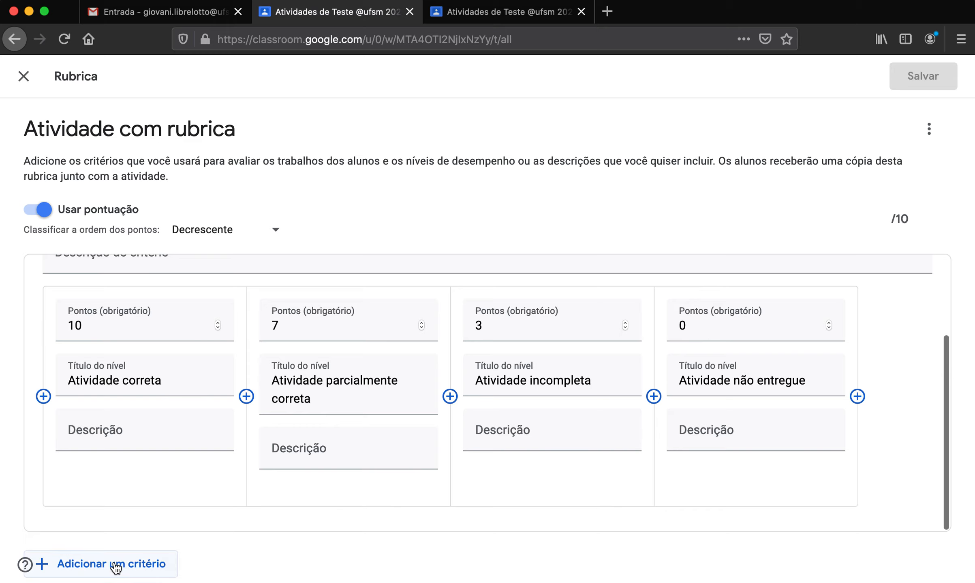
pyautogui.scroll(2, 325, 429)
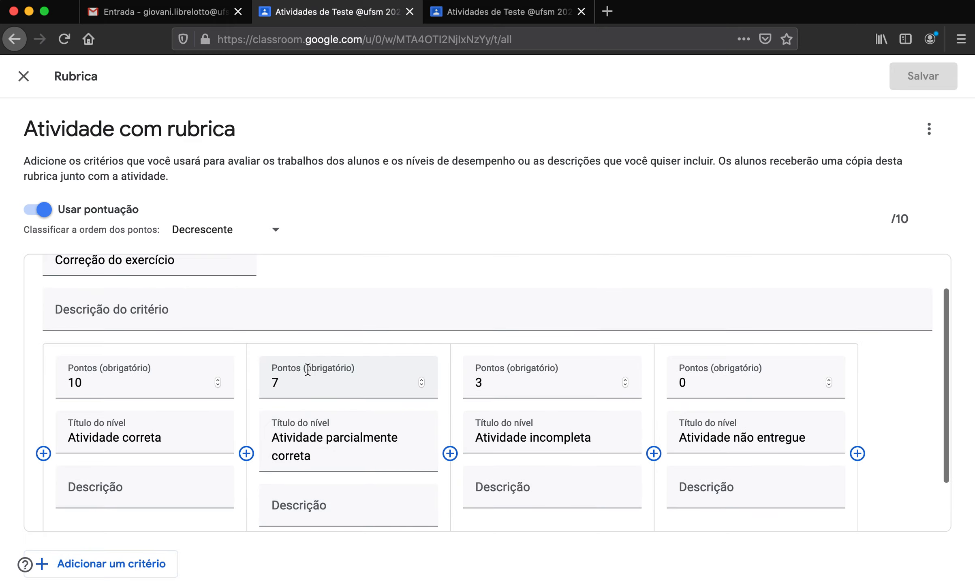
pyautogui.scroll(2, 309, 370)
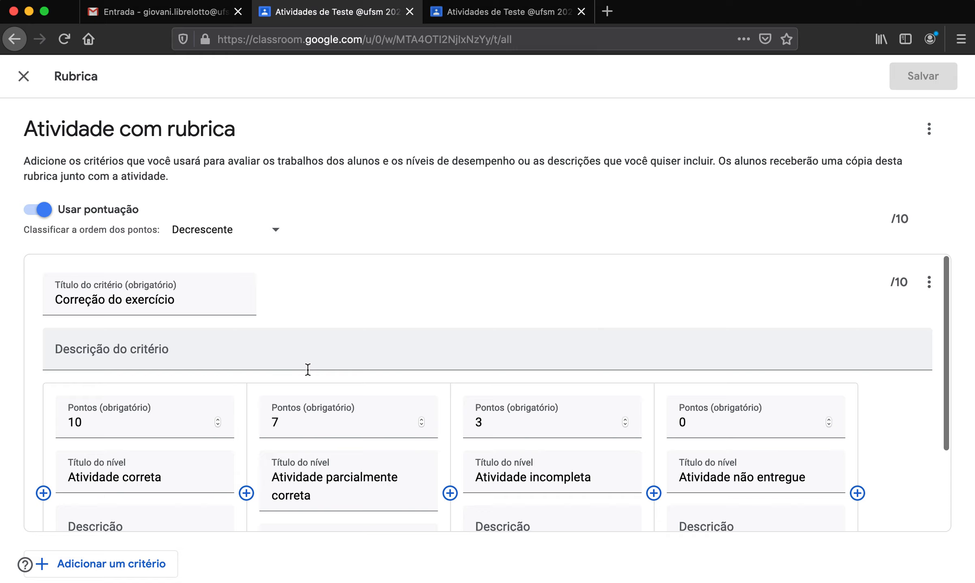
pyautogui.click(24, 77)
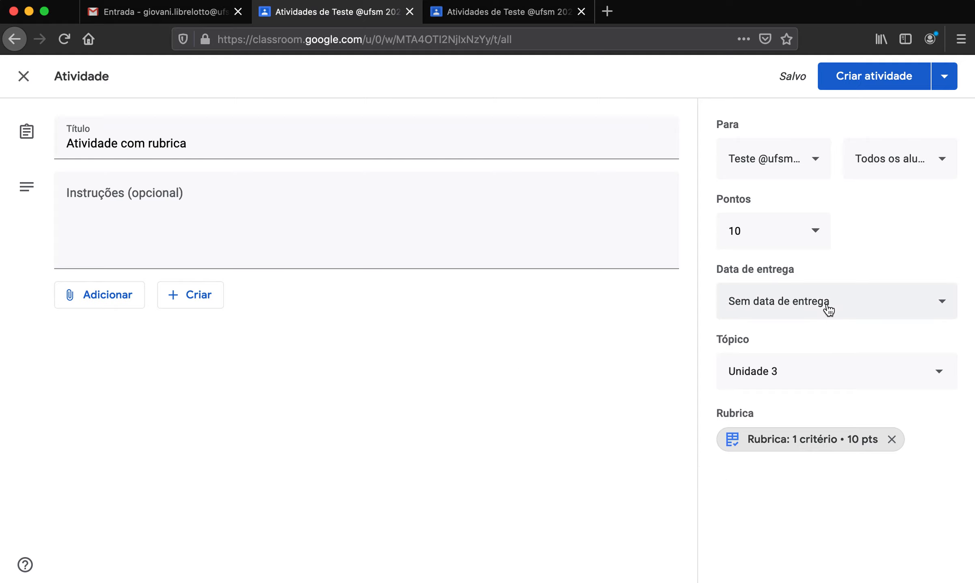
# Publish the assignment to the class and check its entry under Unidade 3
pyautogui.click(876, 82)
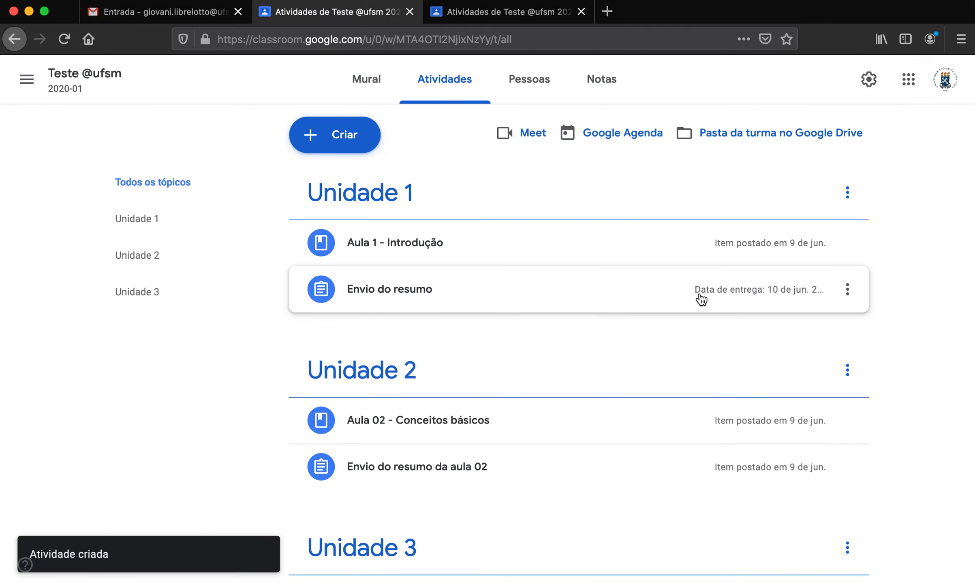
pyautogui.scroll(-2, 910, 337)
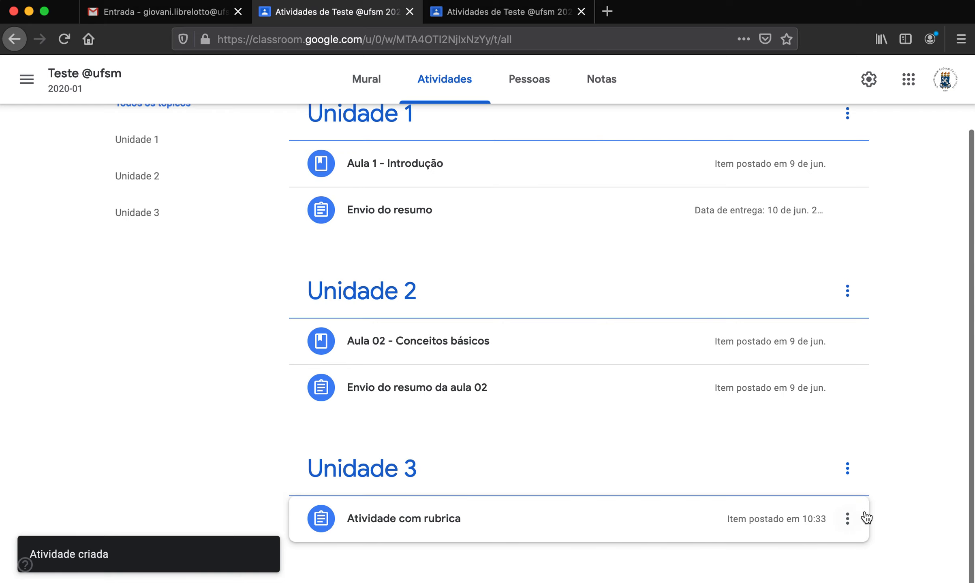
pyautogui.scroll(2, 905, 403)
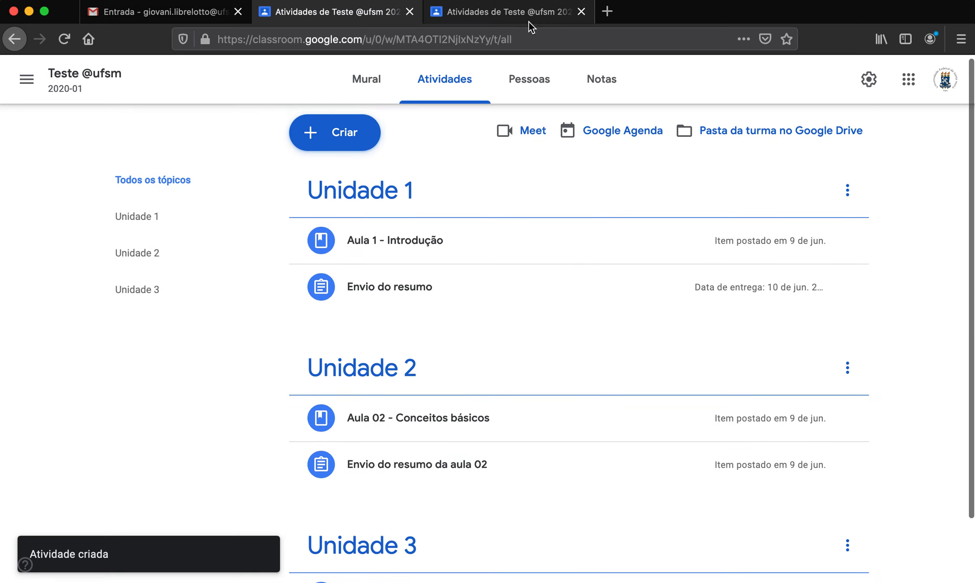
# Refresh the student's view of the class and open the full page of "Atividade com rubrica"
pyautogui.click(498, 23)
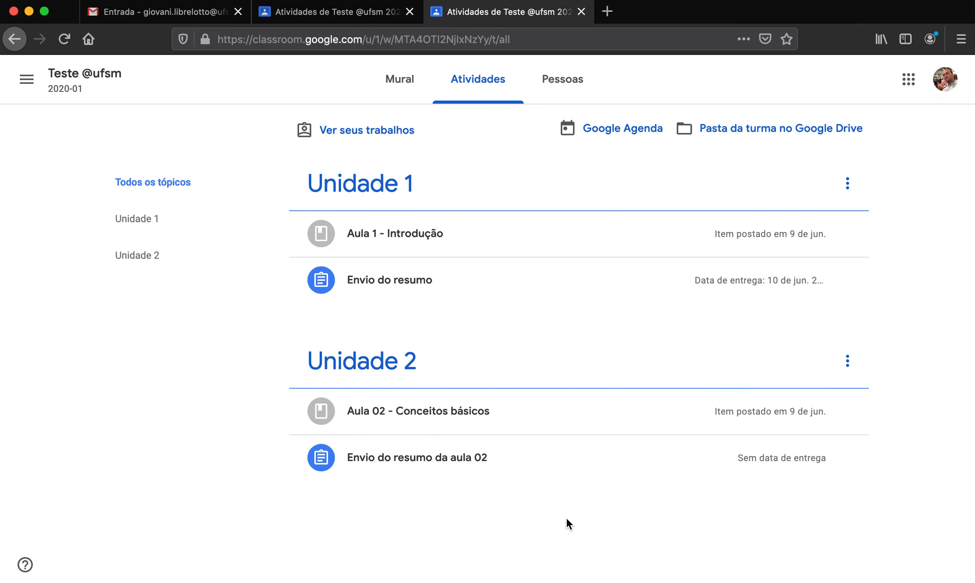
pyautogui.click(65, 40)
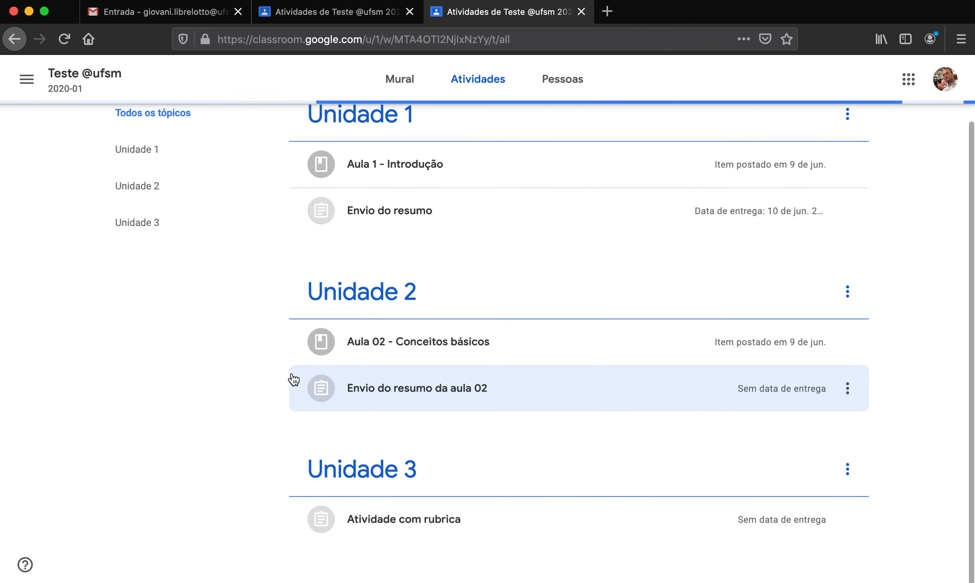
pyautogui.click(484, 522)
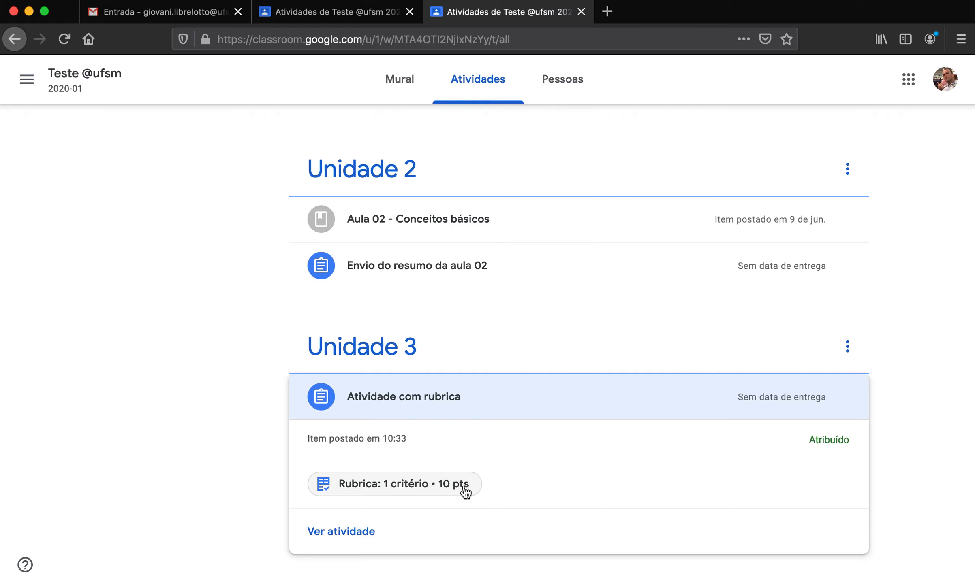
pyautogui.click(348, 529)
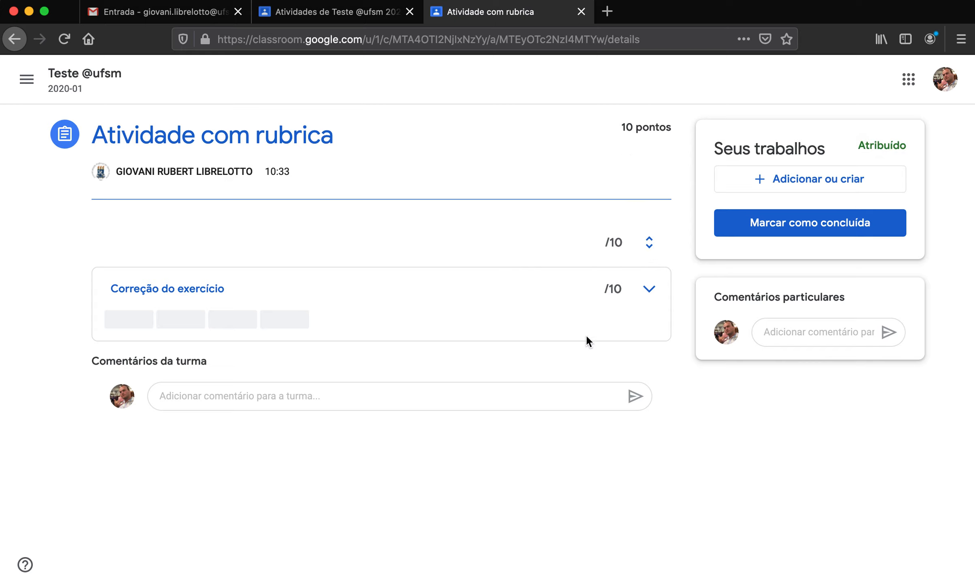
# Expand the "Correção do exercício" criterion in the student's view and examine all its levels and points
pyautogui.click(652, 288)
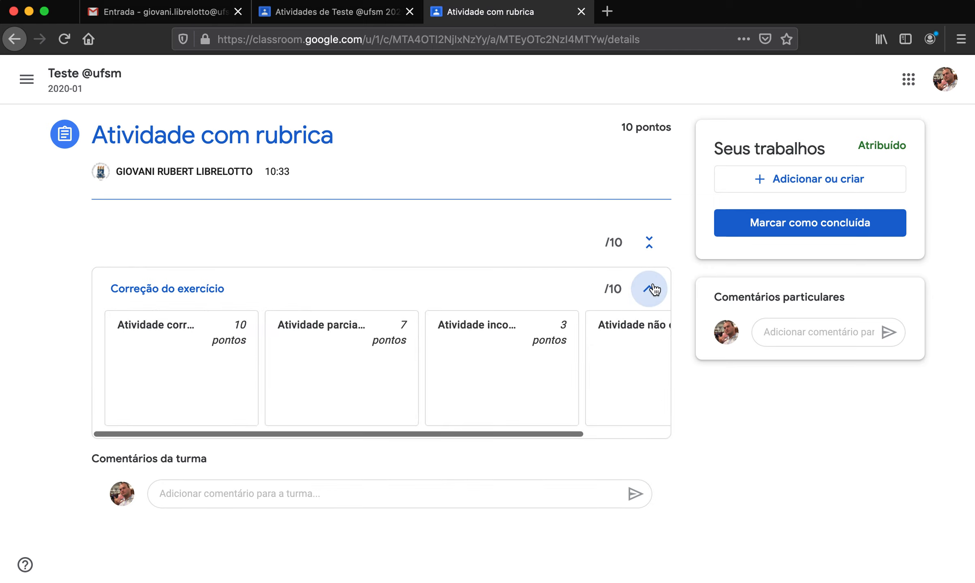
pyautogui.hscroll(4, 239, 361)
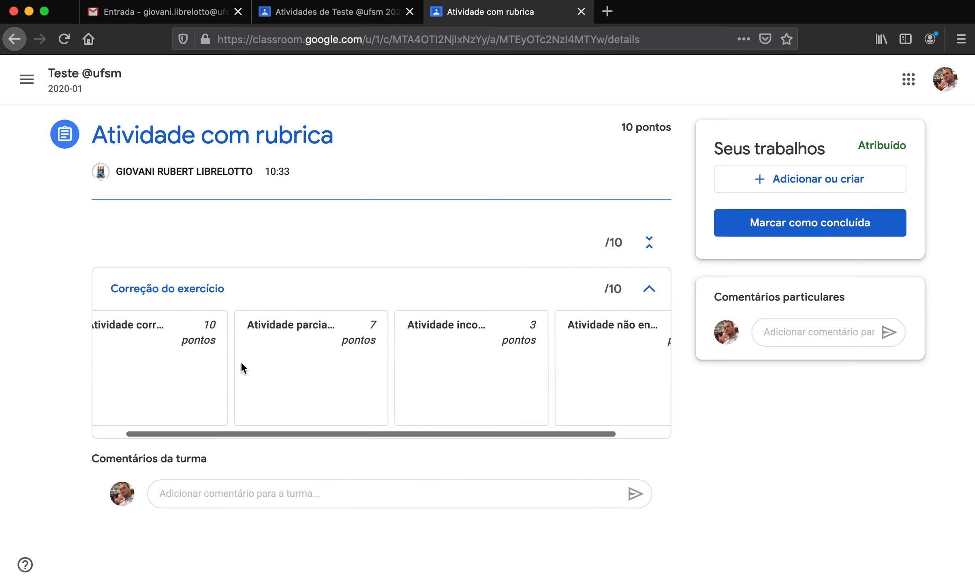
pyautogui.hscroll(-4, 240, 361)
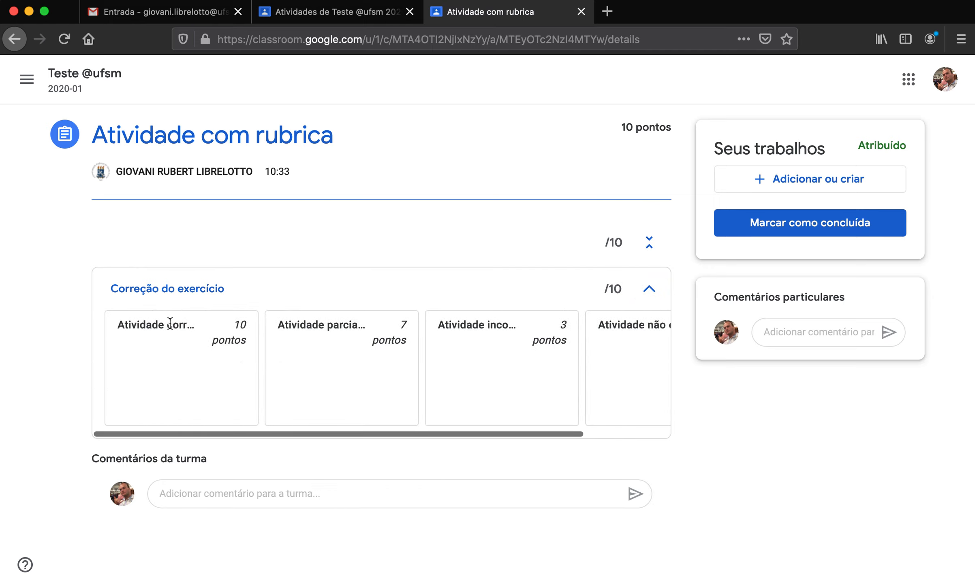
pyautogui.click(195, 322)
pyautogui.click(178, 323)
pyautogui.moveTo(179, 323); pyautogui.dragTo(211, 324)
pyautogui.hscroll(3, 418, 384)
pyautogui.hscroll(-3, 418, 384)
pyautogui.hscroll(3, 509, 348)
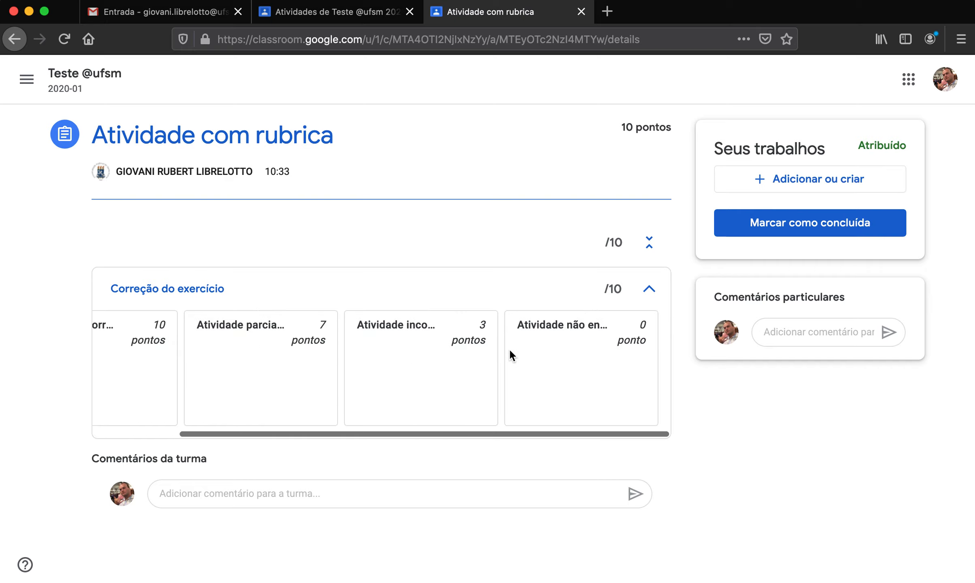
# Collapse and expand the rubric in the student's view, both as a whole and by criterion, leaving it collapsed
pyautogui.click(648, 242)
pyautogui.click(649, 244)
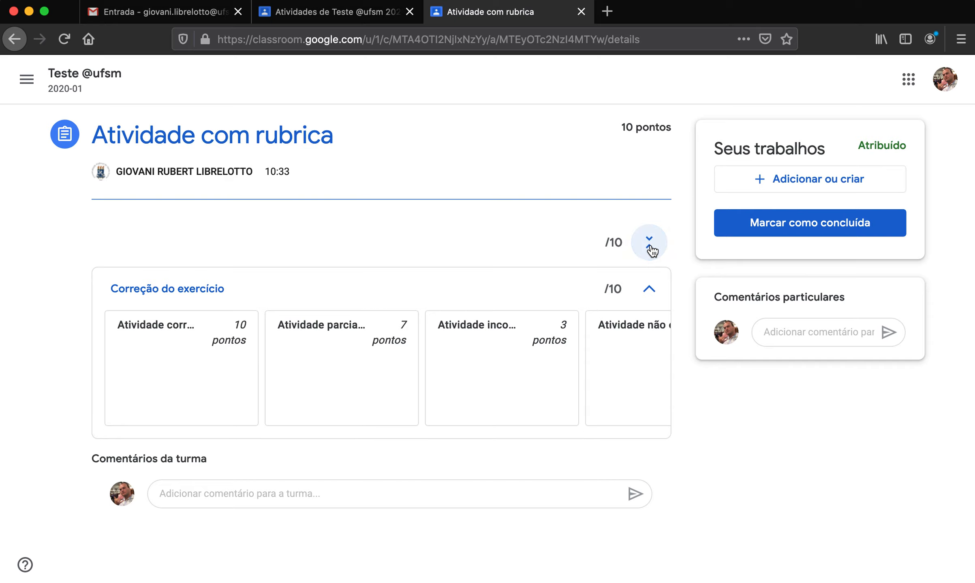
pyautogui.click(651, 248)
pyautogui.click(652, 286)
pyautogui.click(652, 283)
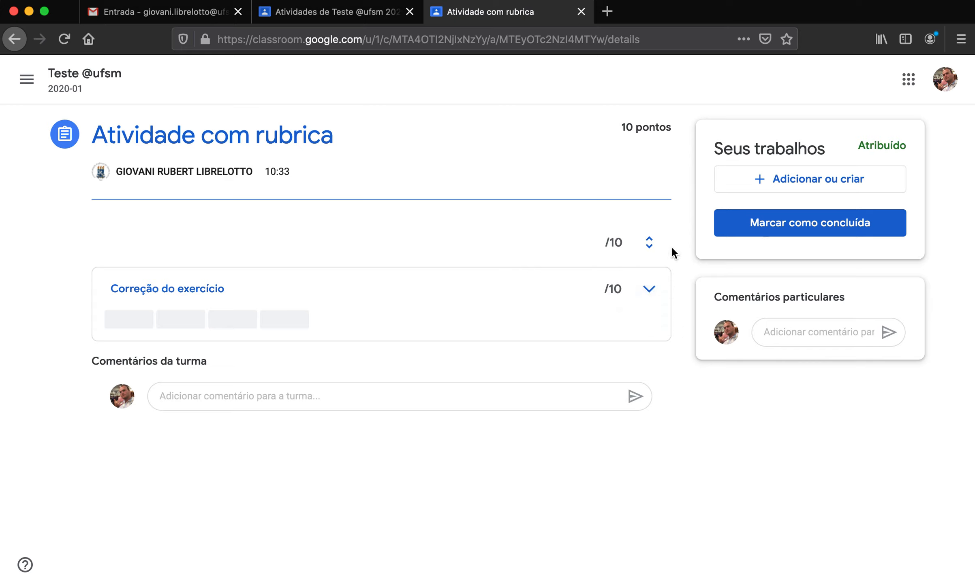
pyautogui.click(649, 243)
pyautogui.click(649, 243)
# Attach the Classroom-MapaRS image from the Downloads folder to the student's work and turn in the assignment
pyautogui.click(774, 190)
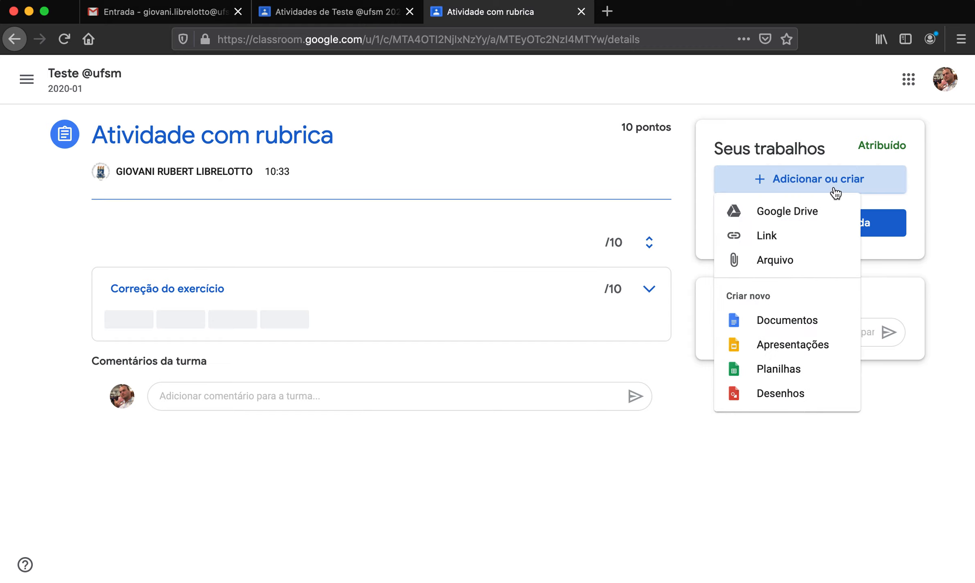
pyautogui.click(806, 263)
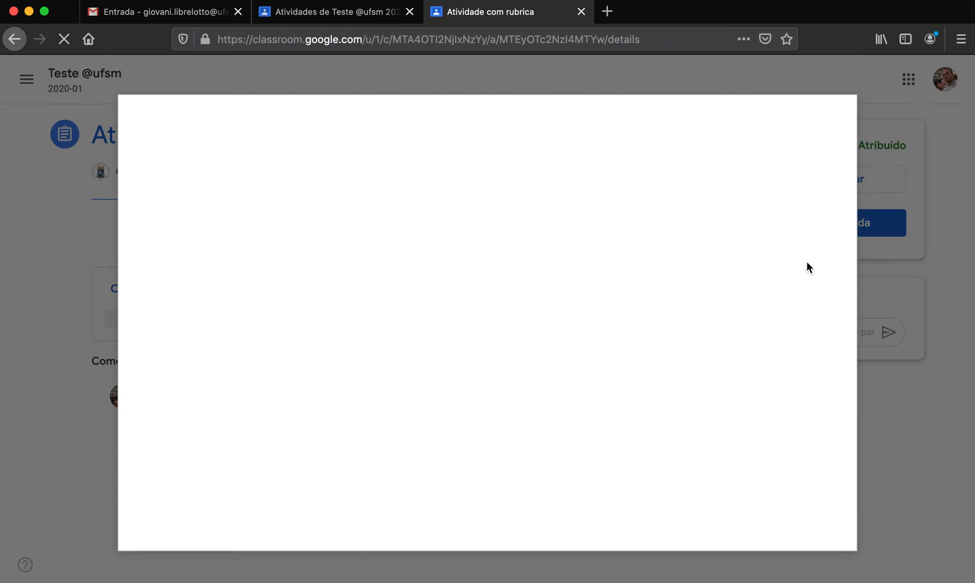
pyautogui.moveTo(769, 580)
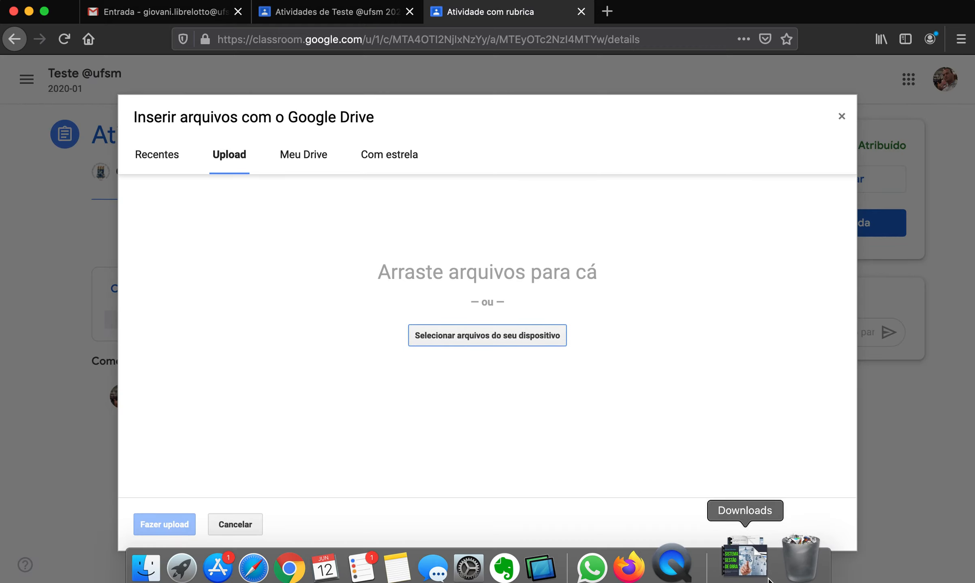
pyautogui.click(747, 564)
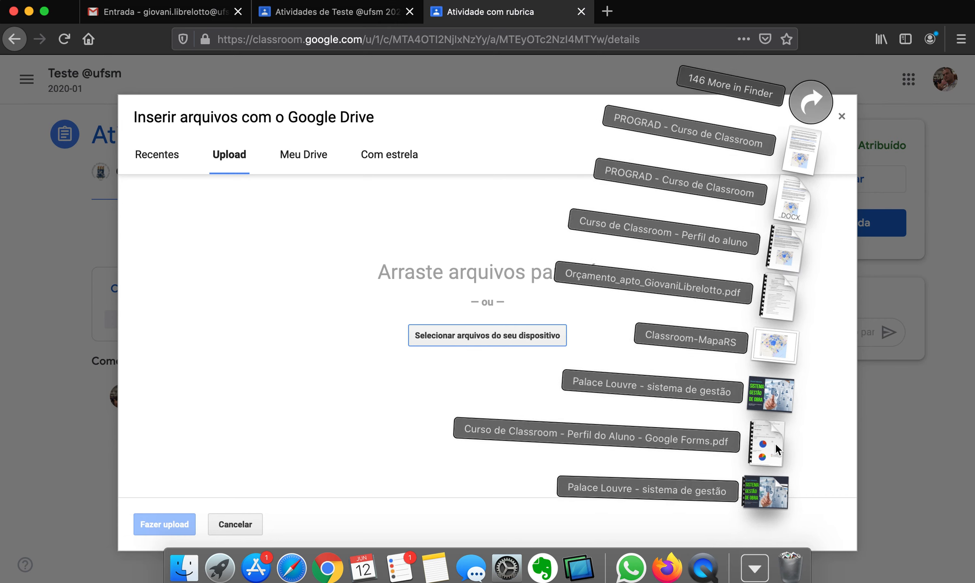
pyautogui.moveTo(780, 351); pyautogui.dragTo(462, 291)
pyautogui.click(180, 525)
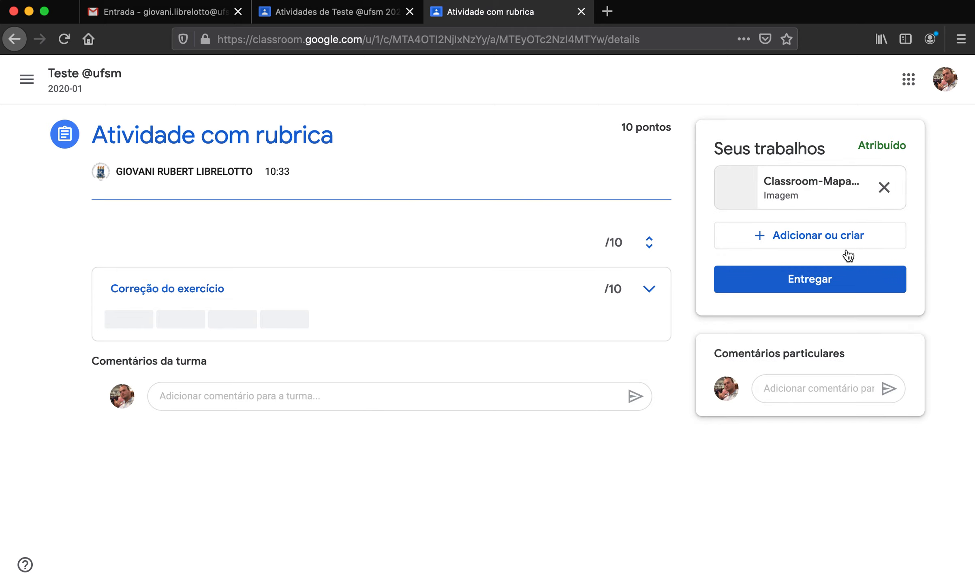
pyautogui.click(806, 279)
pyautogui.click(600, 385)
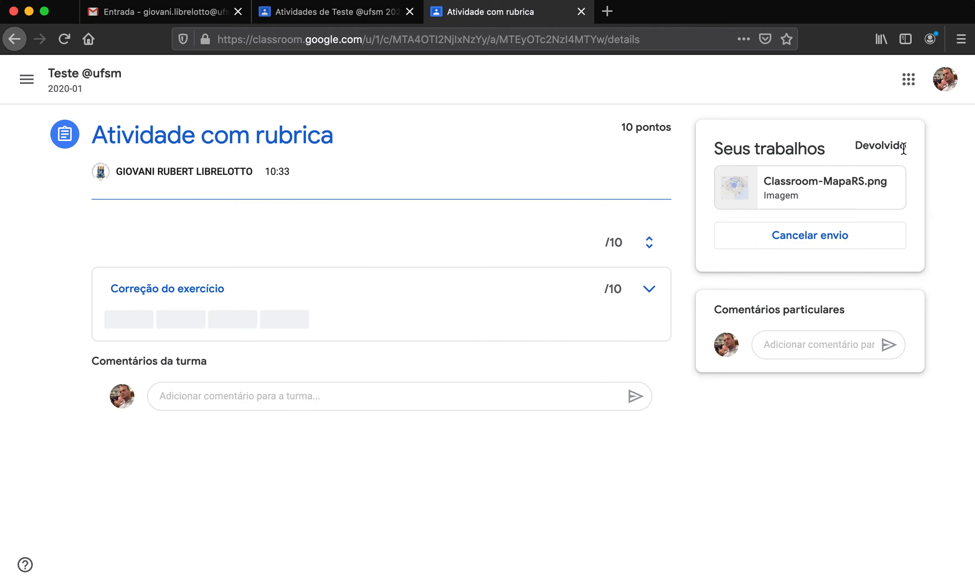
# Switch to the teacher's view and open the student's submission for "Atividade com rubrica" under Unidade 3
pyautogui.click(366, 16)
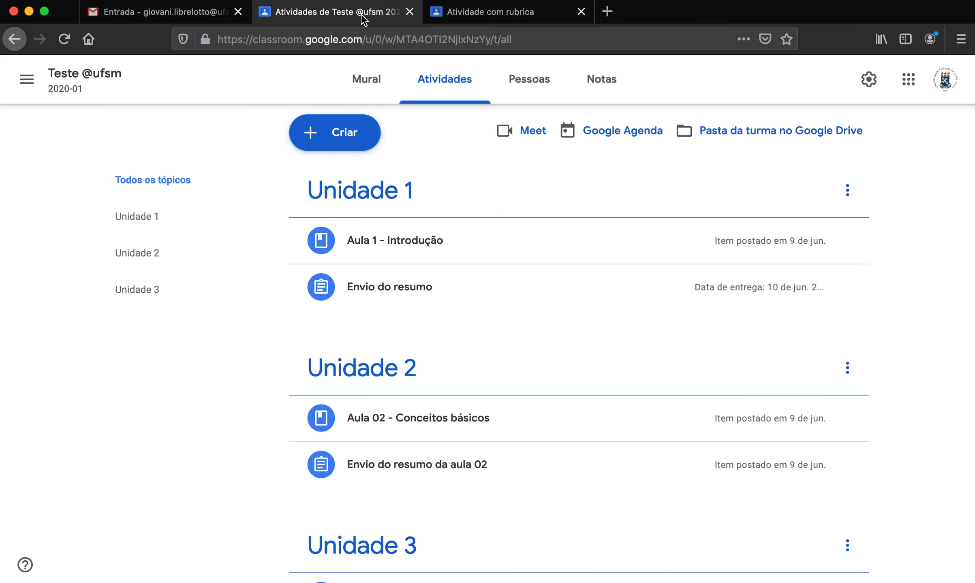
pyautogui.scroll(-3, 451, 262)
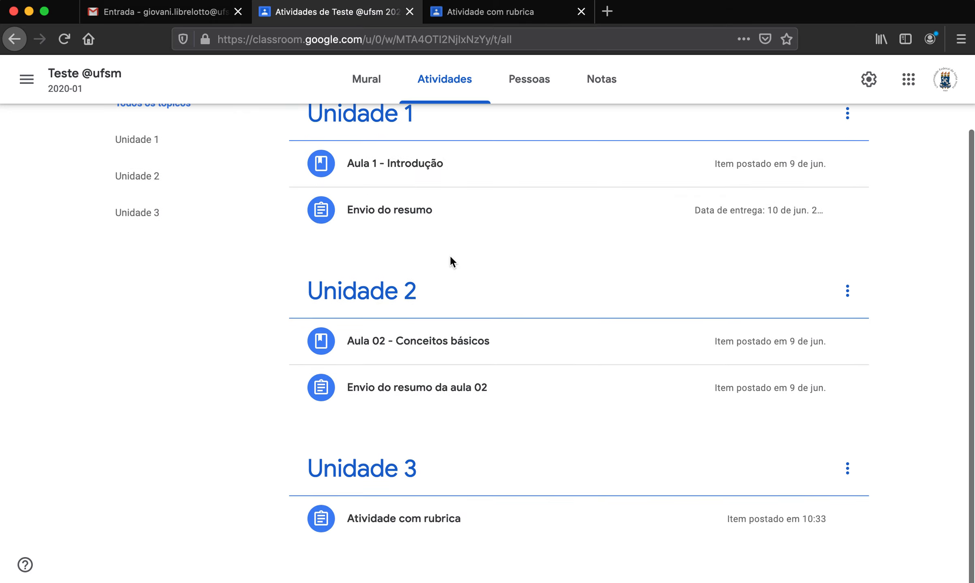
pyautogui.click(414, 520)
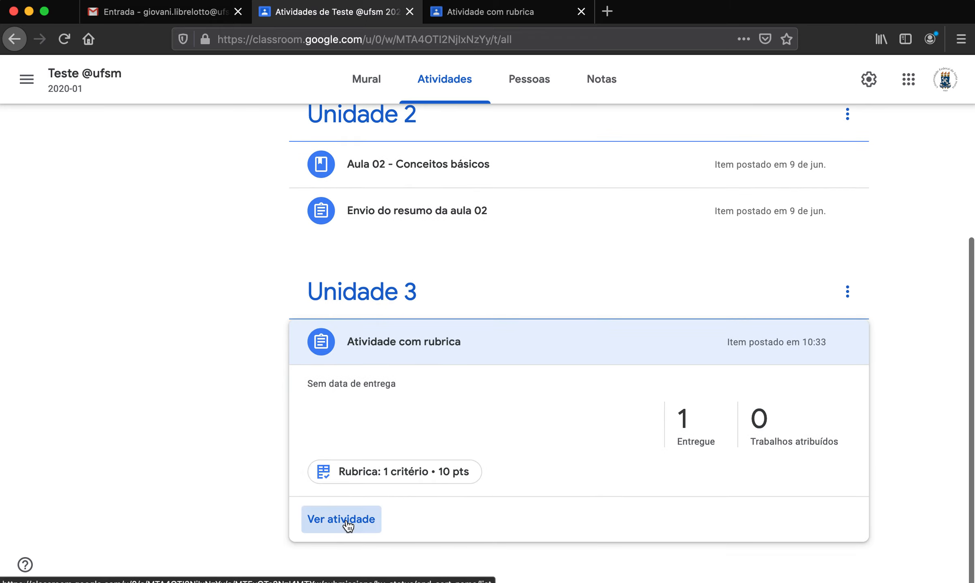
pyautogui.click(346, 519)
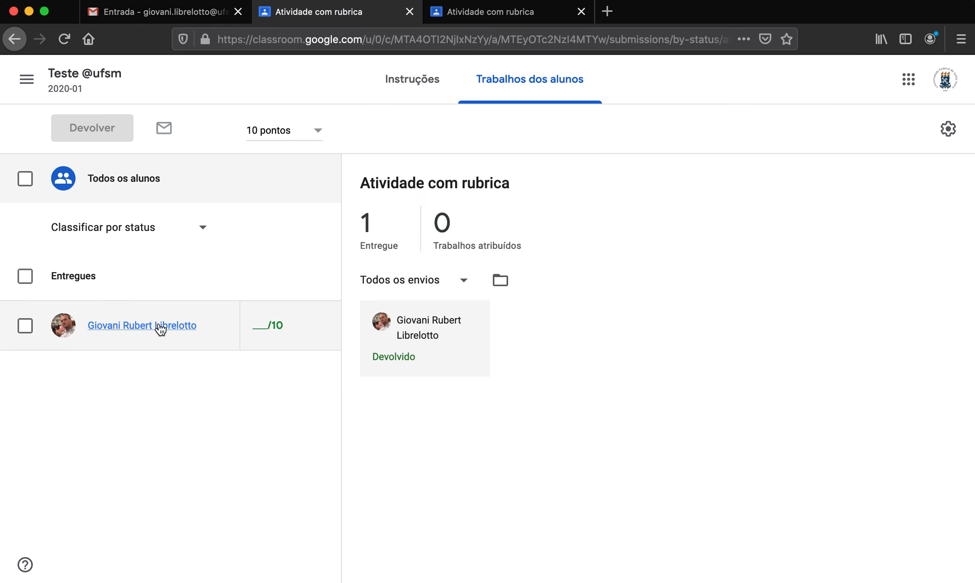
pyautogui.click(142, 330)
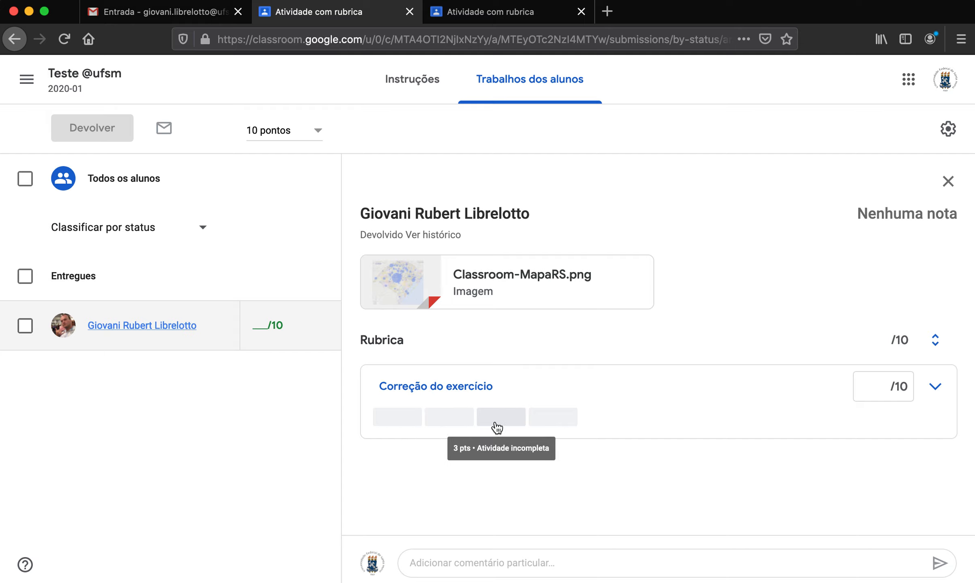
# Try the four rubric levels of "Correção do exercício" on the submission in turn, from 10 down to 0 points
pyautogui.click(389, 423)
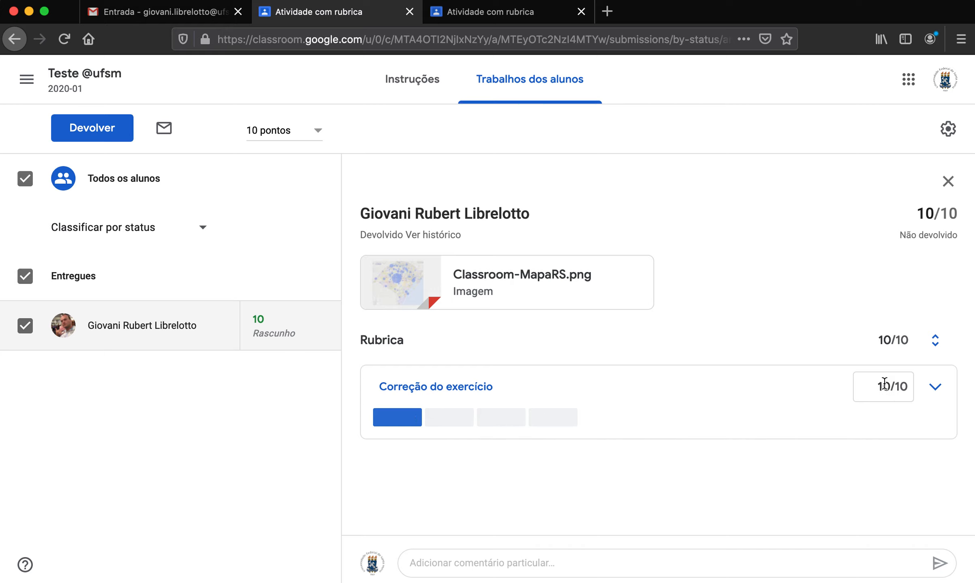
pyautogui.click(459, 421)
pyautogui.click(505, 418)
pyautogui.click(553, 421)
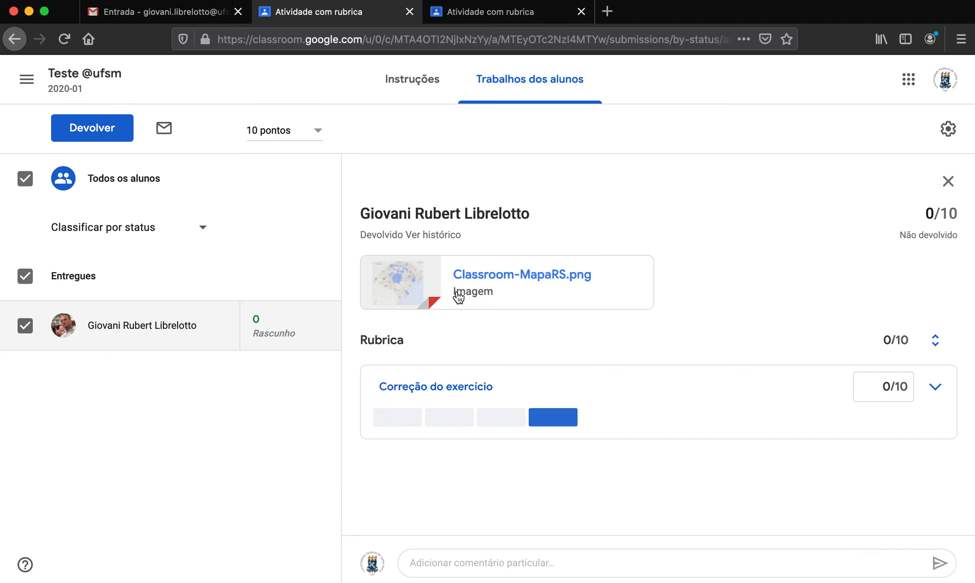
# Open the submitted Classroom-MapaRS.png in the grading view and award it the 10-point "Correção do exercício" level
pyautogui.click(531, 279)
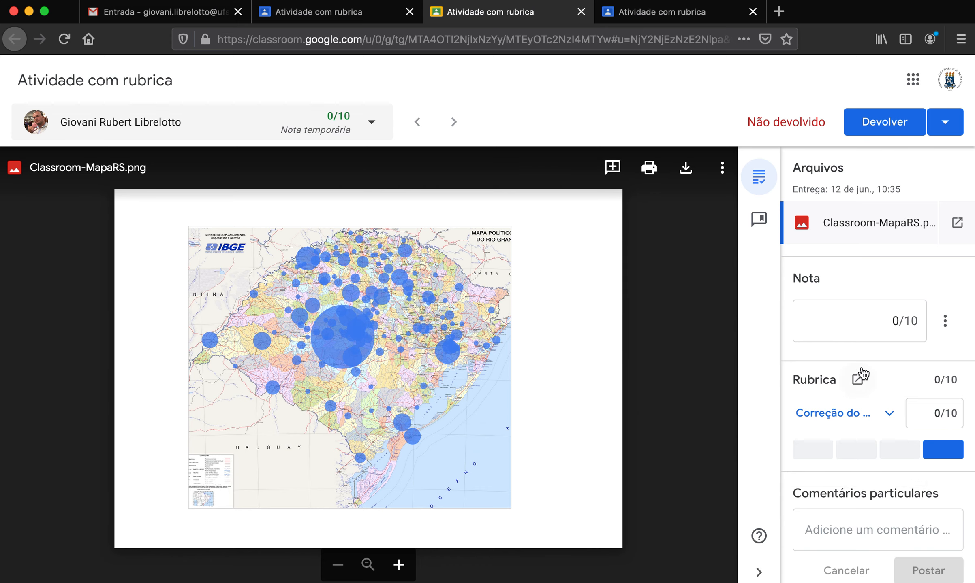
pyautogui.click(817, 449)
# Post the private comment "Parabéns!" on the student's submission
pyautogui.click(853, 528)
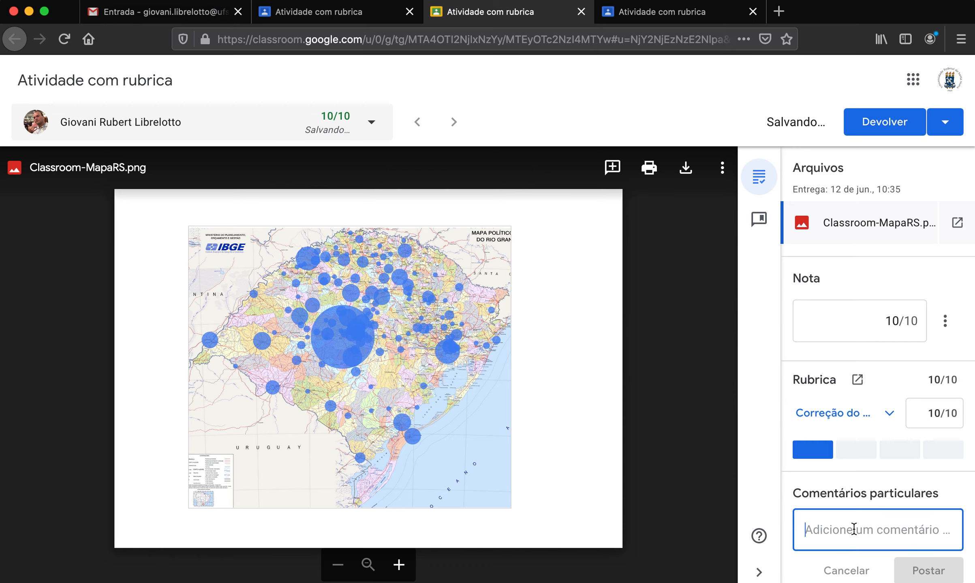
pyautogui.write('Parabéns!')
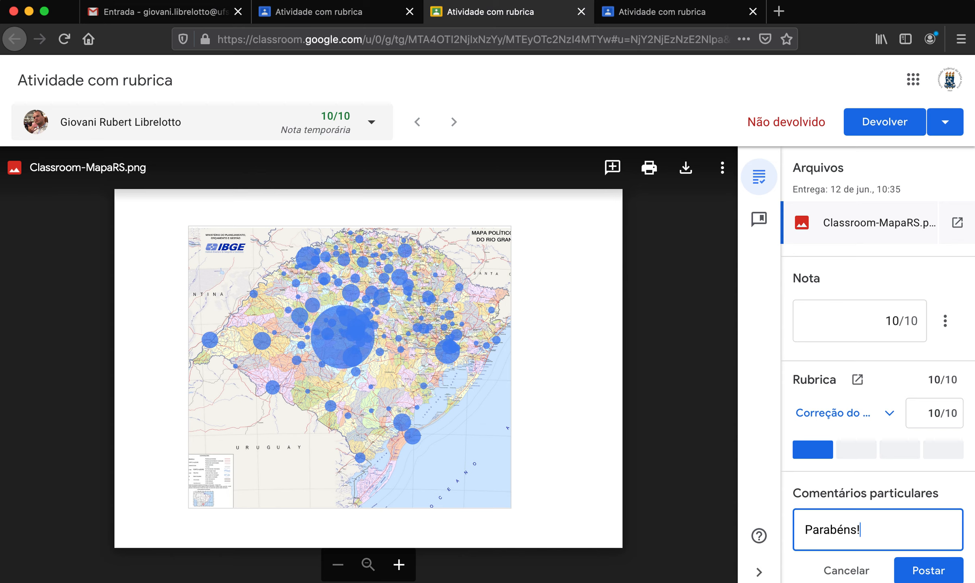
pyautogui.scroll(-1, 916, 517)
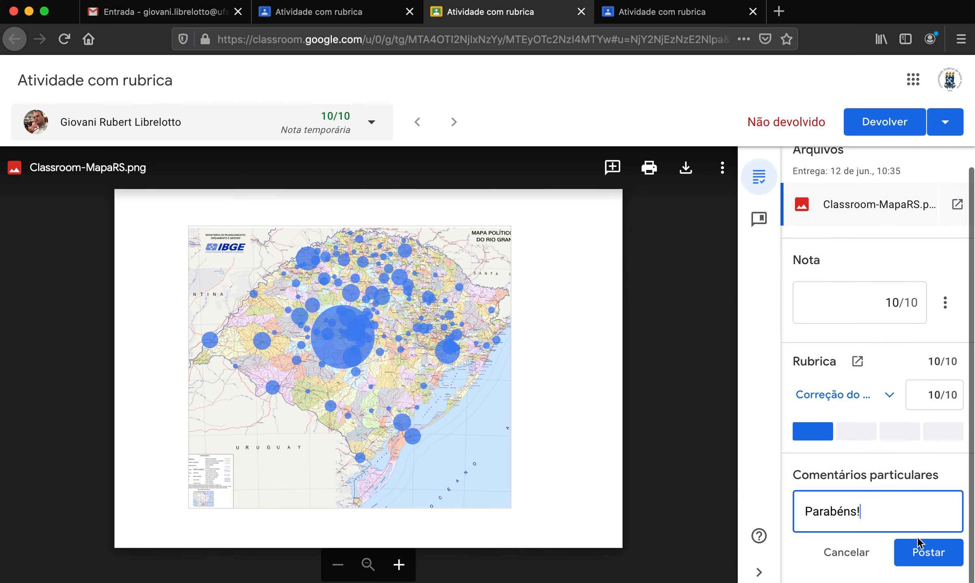
pyautogui.click(920, 549)
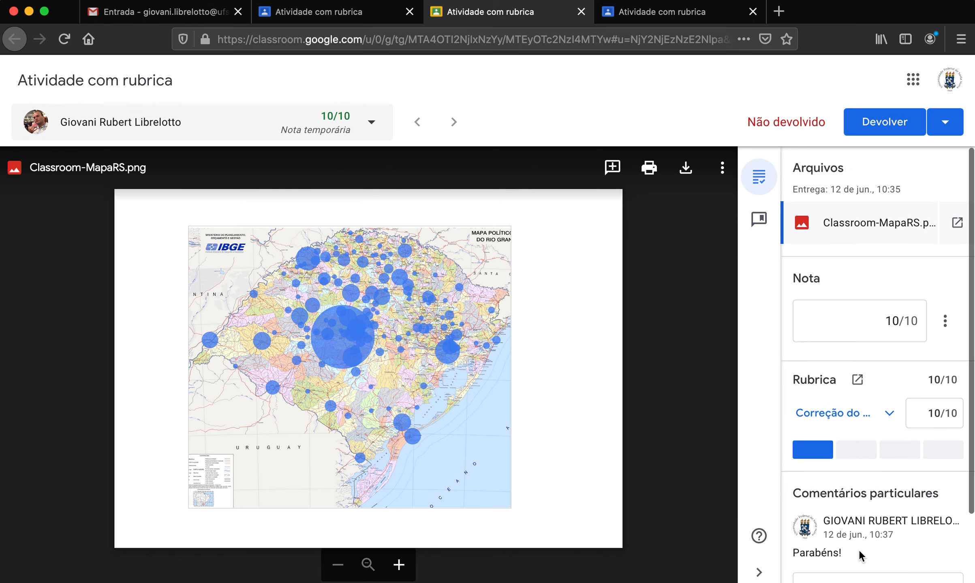
pyautogui.scroll(-3, 889, 543)
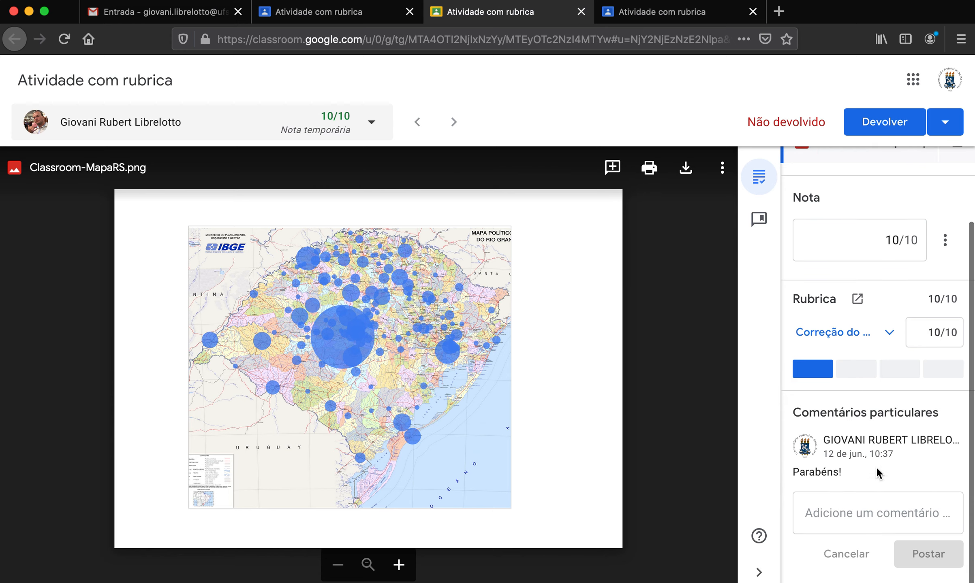
# Override the "Correção do exercício" score with 9 points, and open and close the full rubric page
pyautogui.scroll(2, 878, 458)
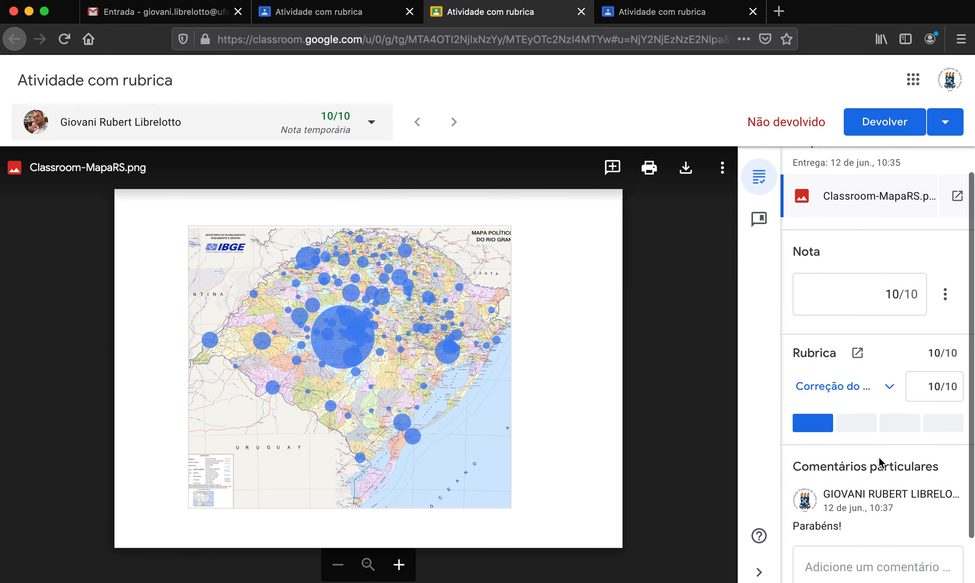
pyautogui.click(929, 388)
pyautogui.moveTo(929, 388); pyautogui.dragTo(957, 389)
pyautogui.write('9')
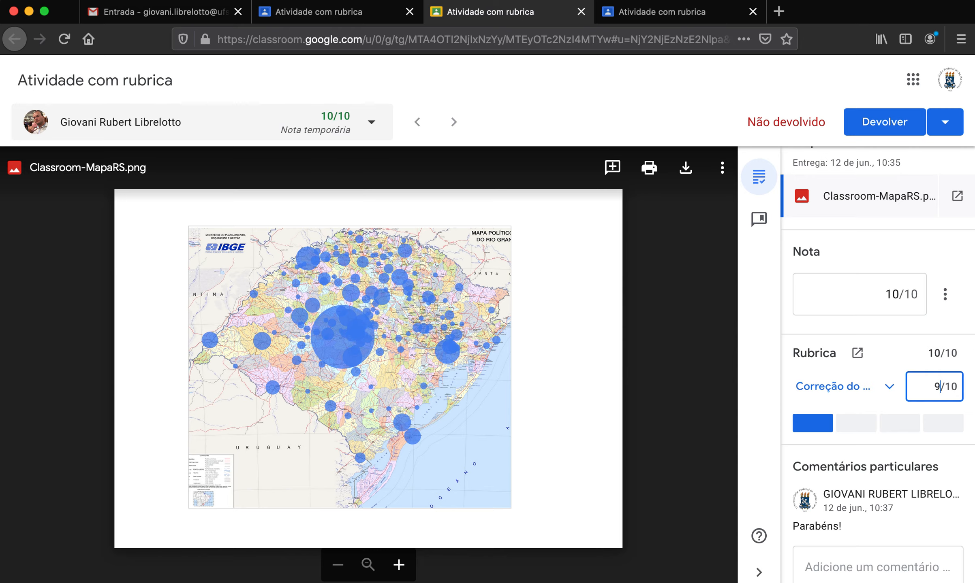
pyautogui.click(871, 349)
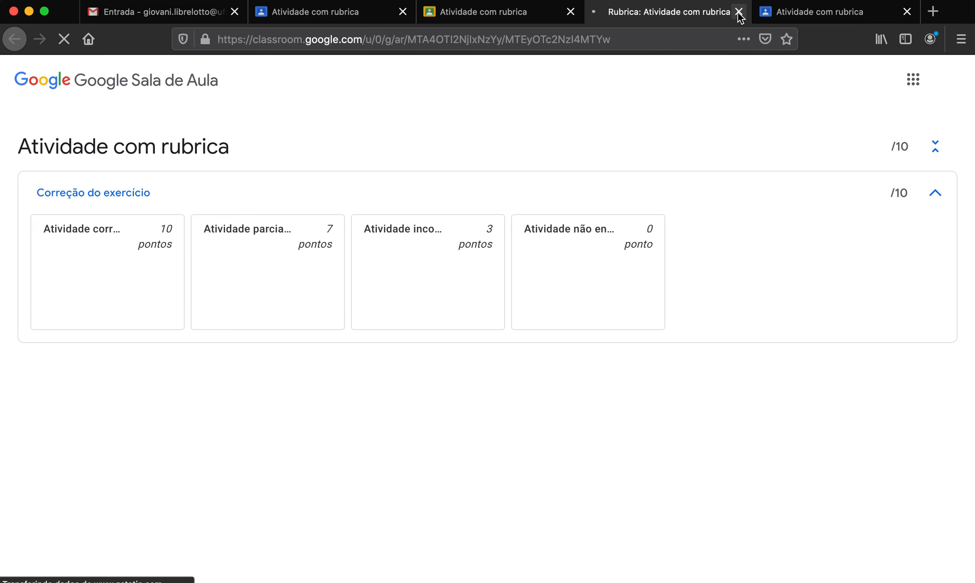
pyautogui.click(740, 11)
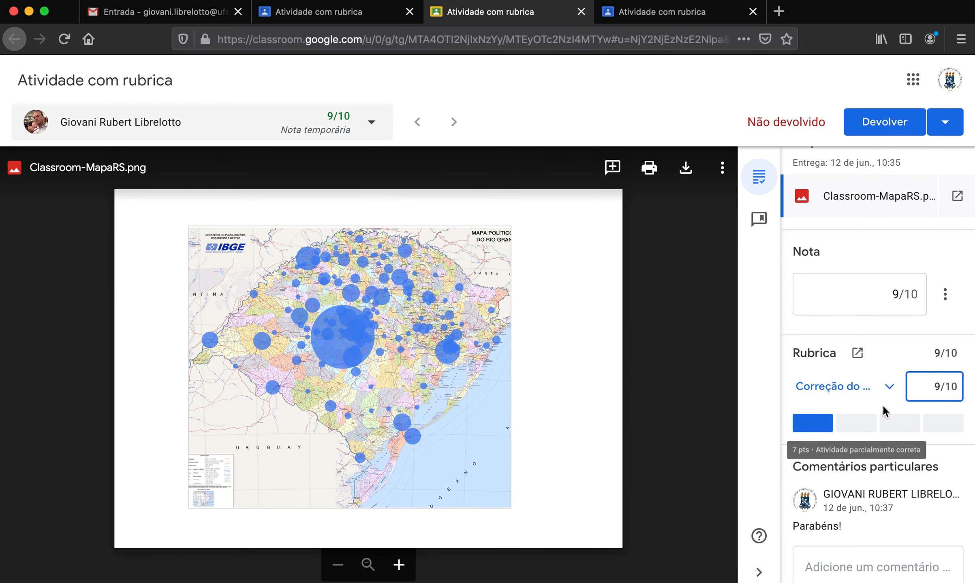
# Rate "Correção do exercício" at the 10-point level, trying the second level in between, and return the graded work to the student
pyautogui.click(822, 429)
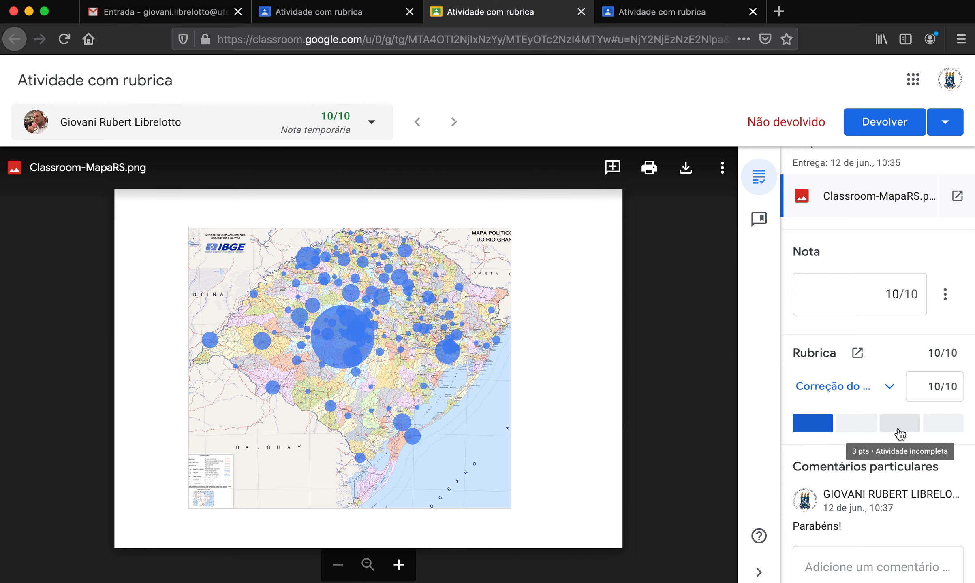
pyautogui.click(847, 424)
pyautogui.click(826, 424)
pyautogui.click(878, 124)
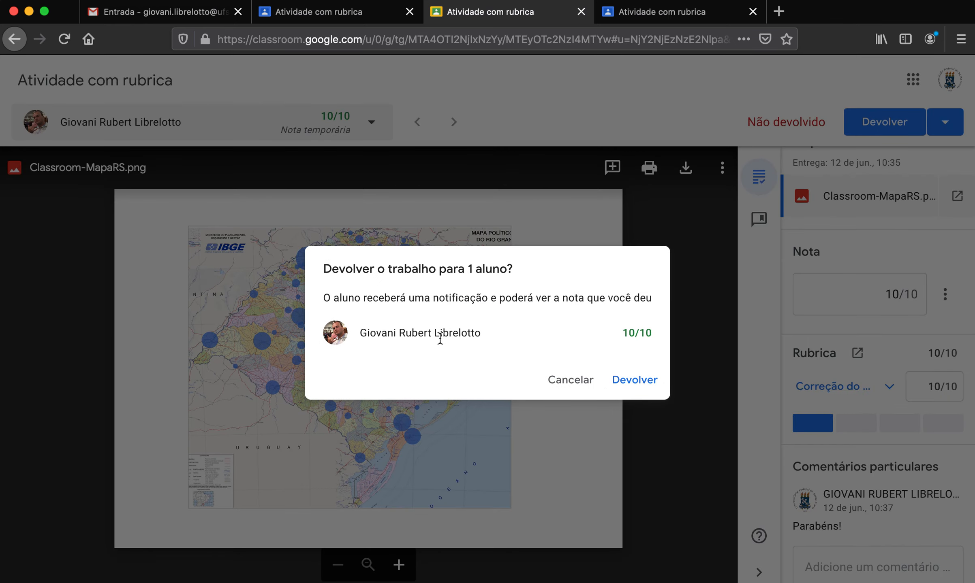
pyautogui.click(632, 381)
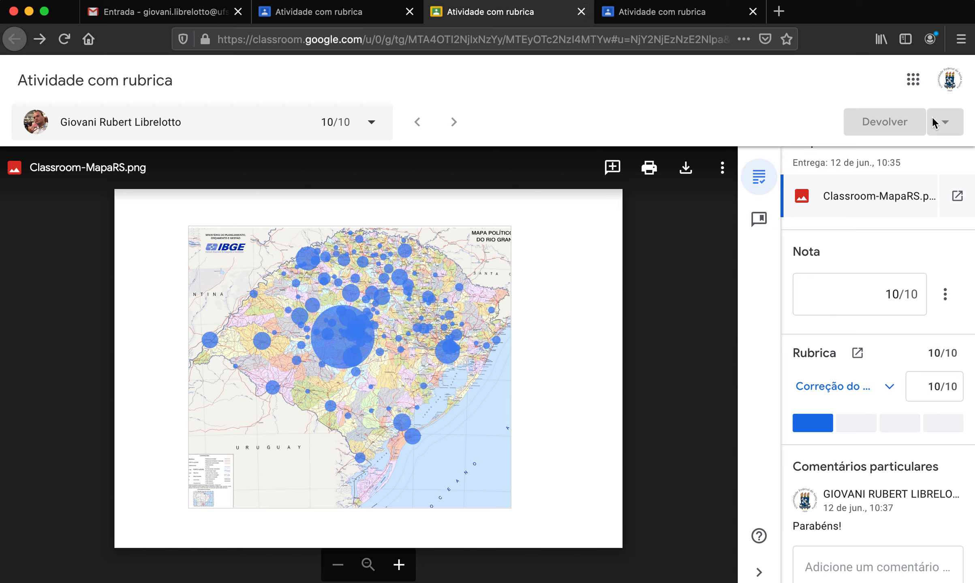
# Close the grading view and check the returned work on the teacher's and the student's assignment pages
pyautogui.scroll(1, 815, 198)
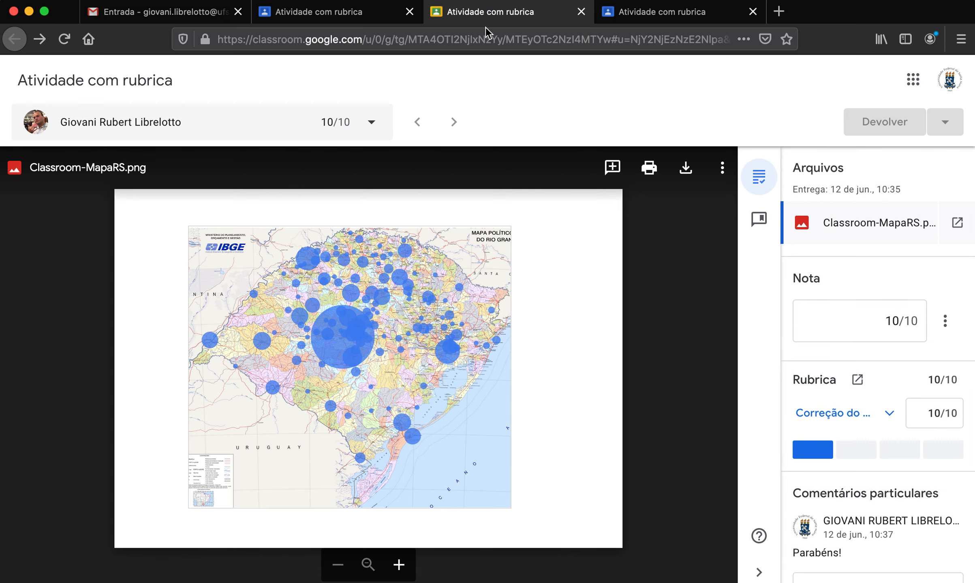
pyautogui.click(580, 11)
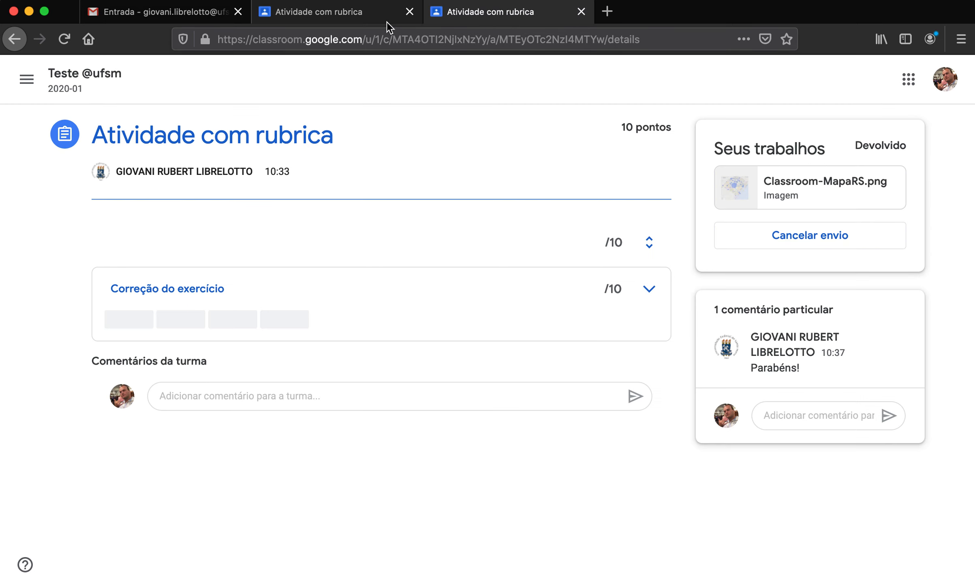
pyautogui.click(351, 16)
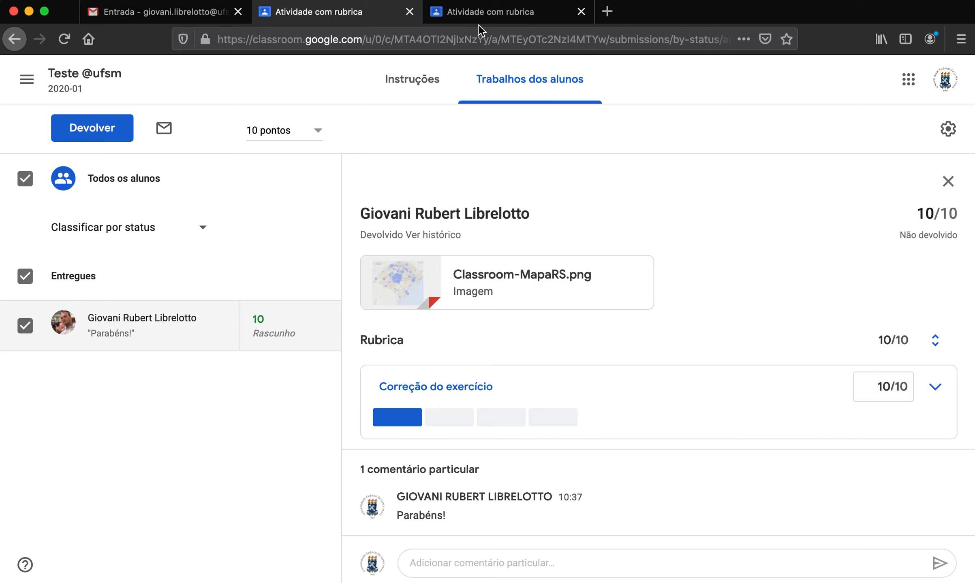
pyautogui.click(485, 16)
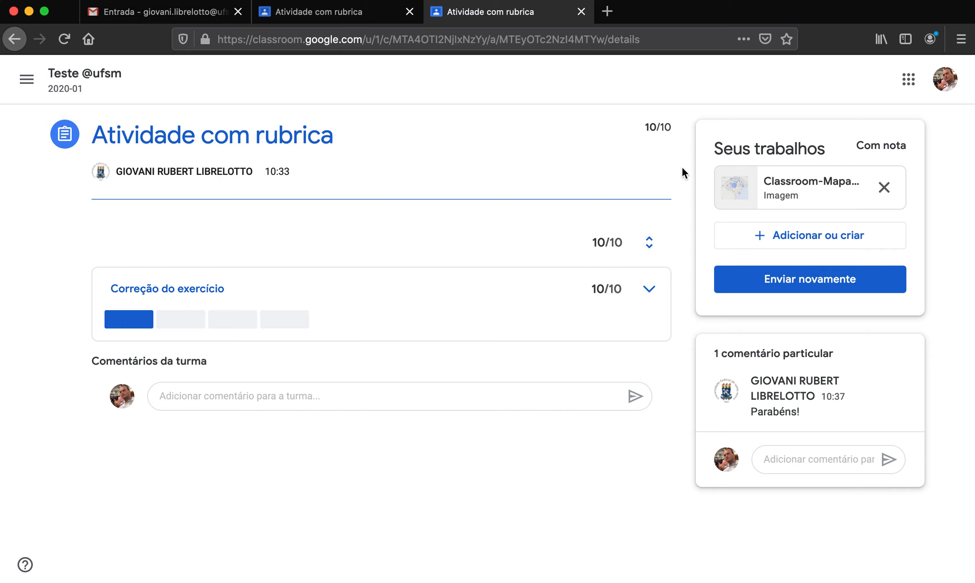
# Expand and collapse "Correção do exercício" in the student's view to examine the awarded rubric level, leaving it collapsed
pyautogui.click(648, 289)
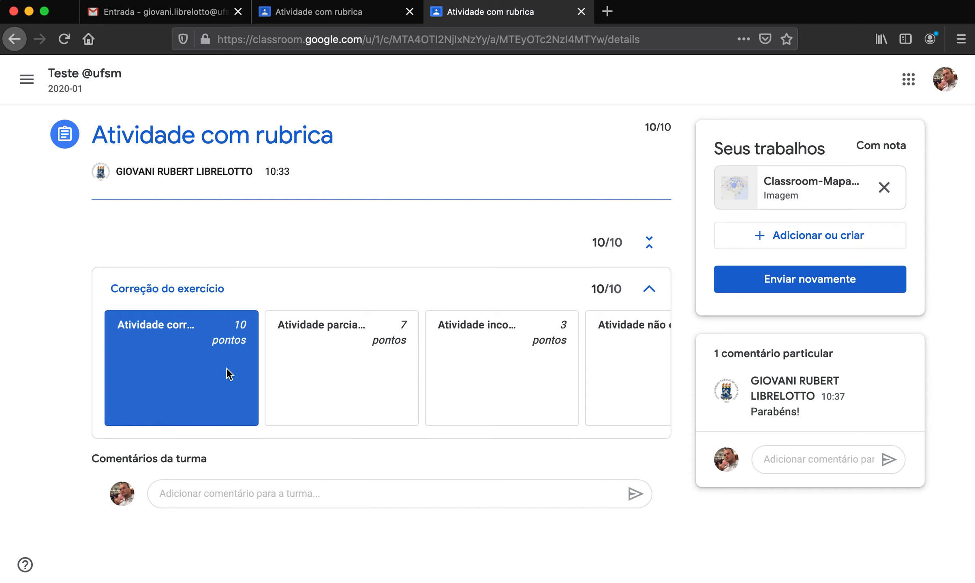
pyautogui.click(649, 289)
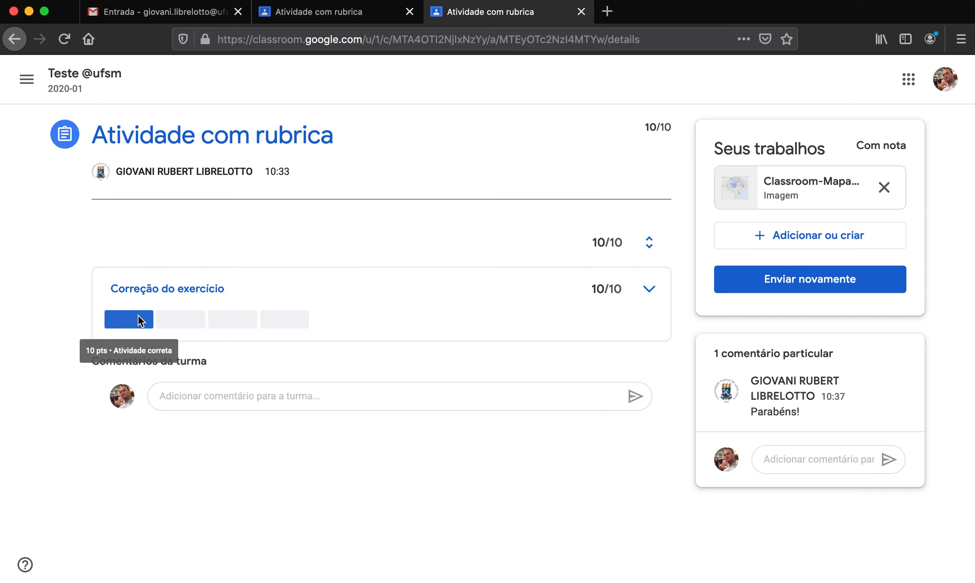
pyautogui.click(649, 288)
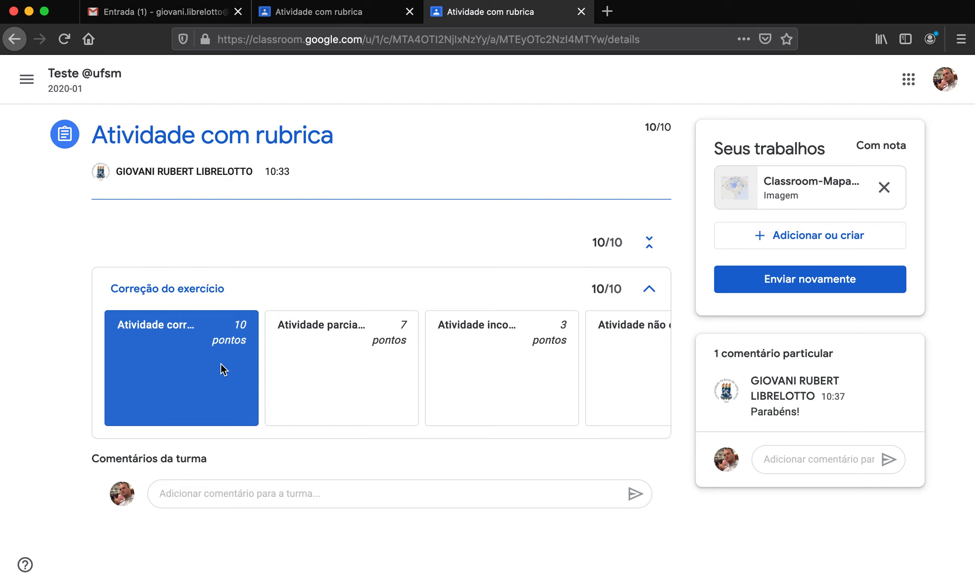
pyautogui.click(651, 290)
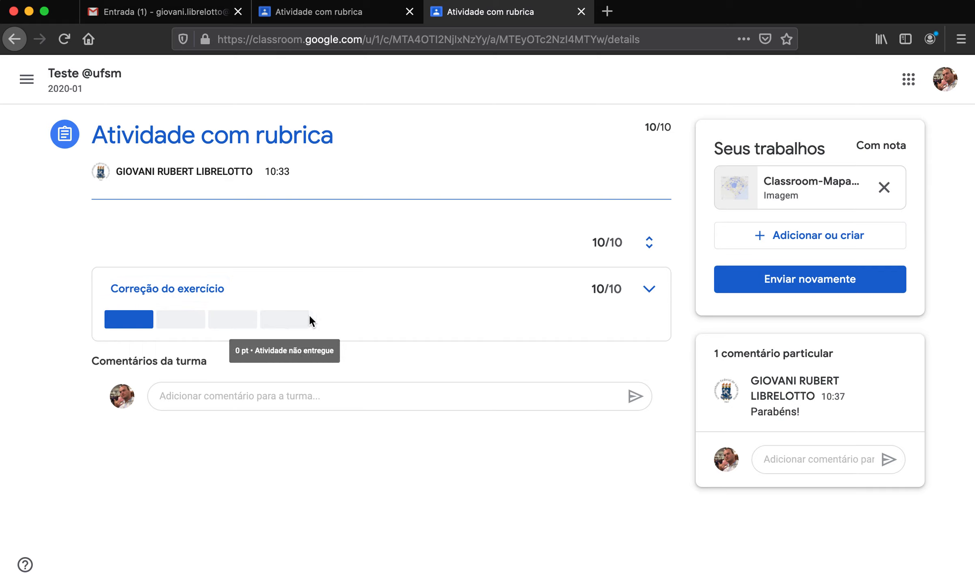
pyautogui.click(648, 289)
pyautogui.click(647, 290)
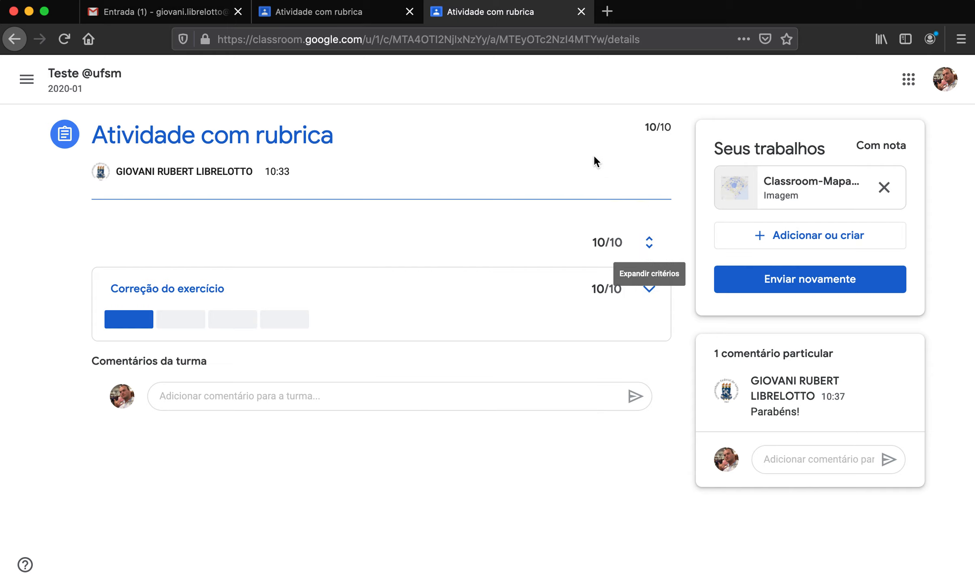
pyautogui.click(364, 19)
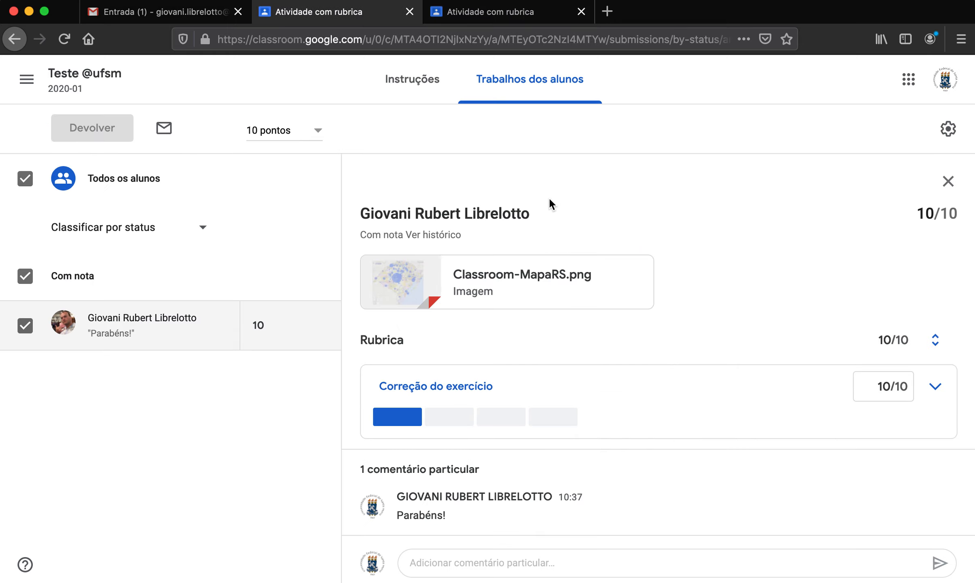
pyautogui.click(77, 88)
pyautogui.click(449, 85)
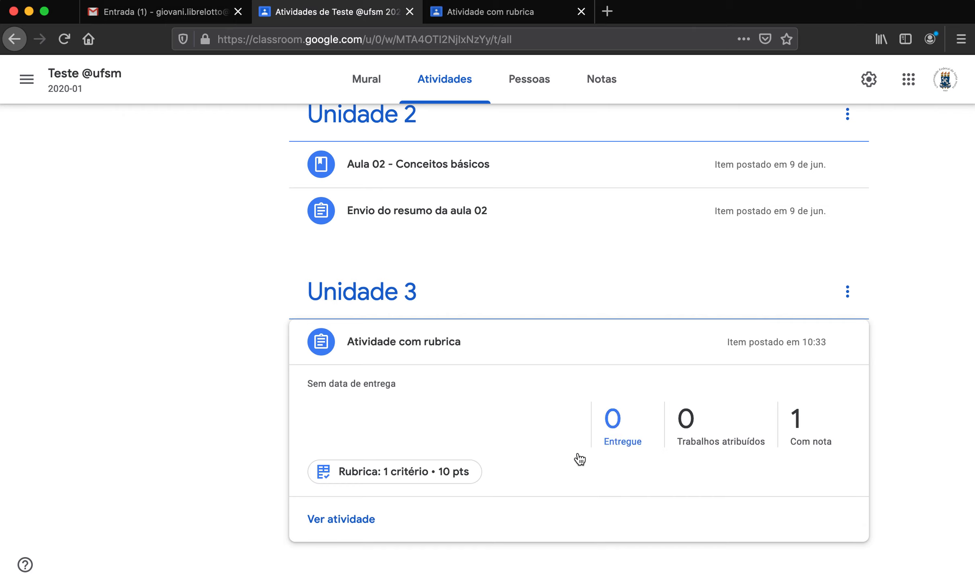
pyautogui.scroll(5, 370, 198)
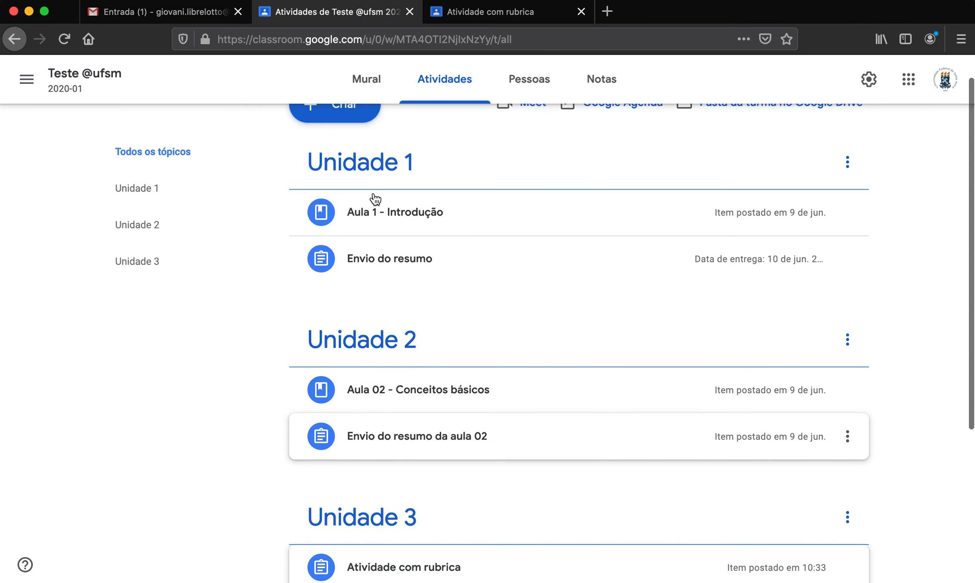
pyautogui.click(340, 135)
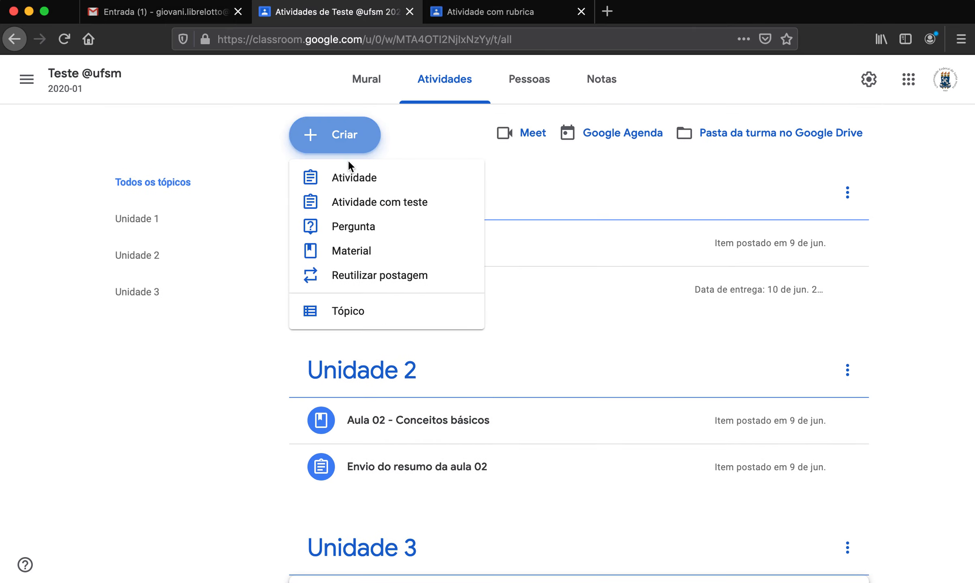
pyautogui.click(352, 176)
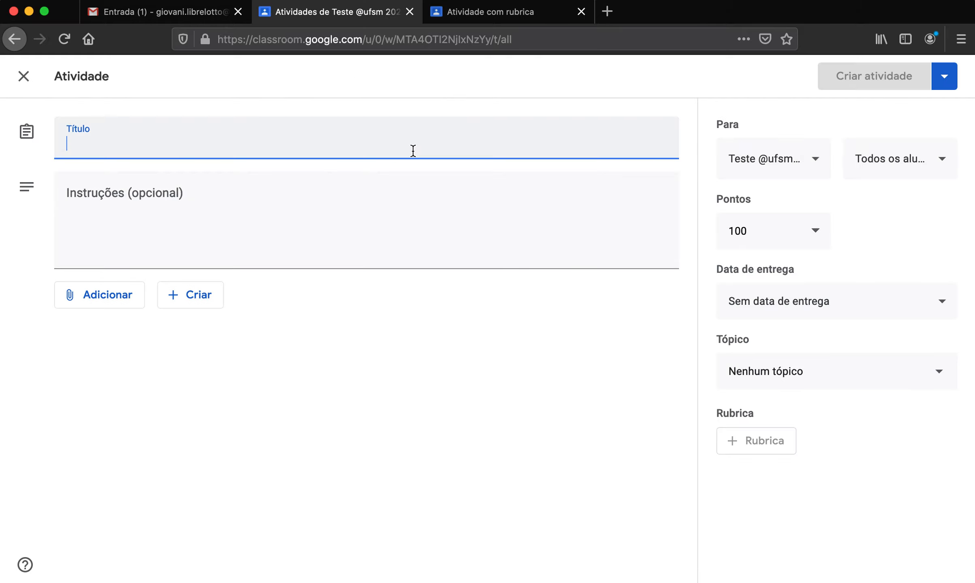
# Title the assignment "Nova atividade com rubrica" and set its points to 10
pyautogui.write('Nova ativi')
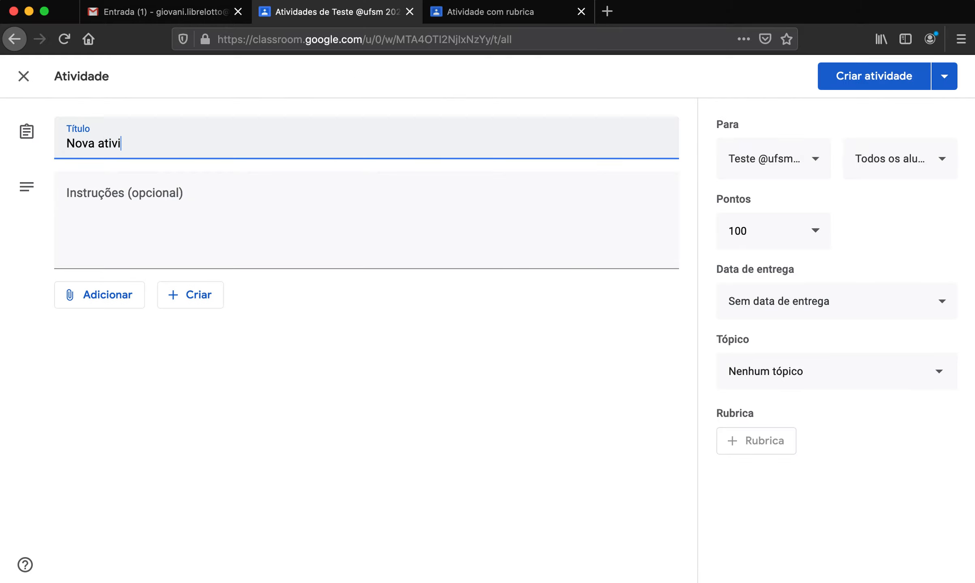
pyautogui.write('dade com rubrica')
pyautogui.click(476, 326)
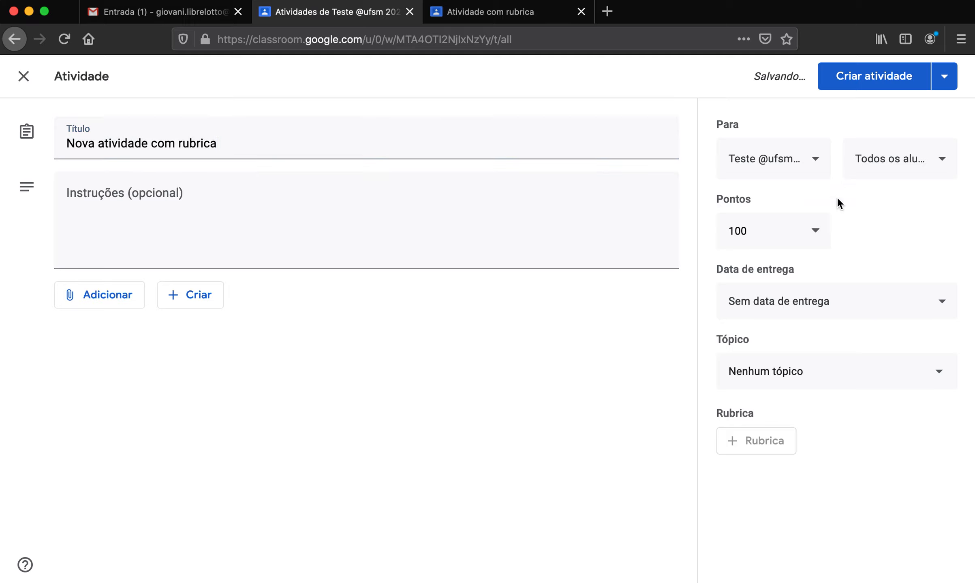
pyautogui.click(772, 228)
pyautogui.press('BackSpace')
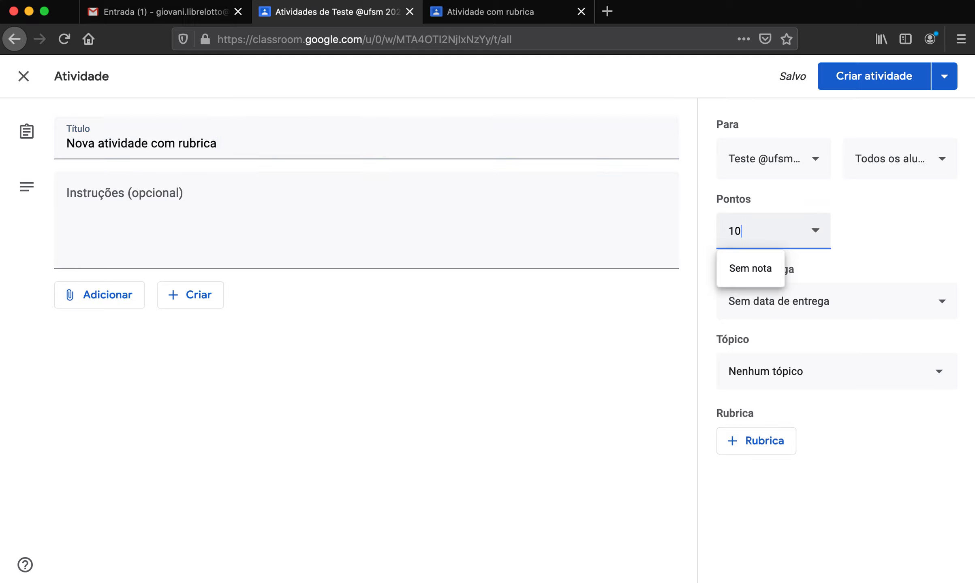
pyautogui.click(850, 238)
# Reuse the "Atividade com rubrica" rubric in the new assignment, and open and close its full page to check the levels
pyautogui.click(773, 451)
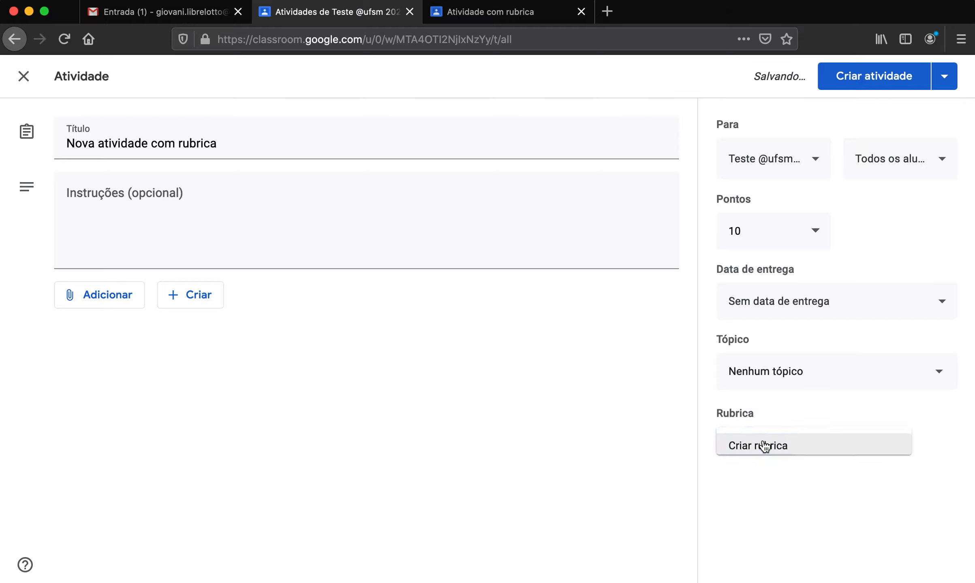
pyautogui.click(774, 498)
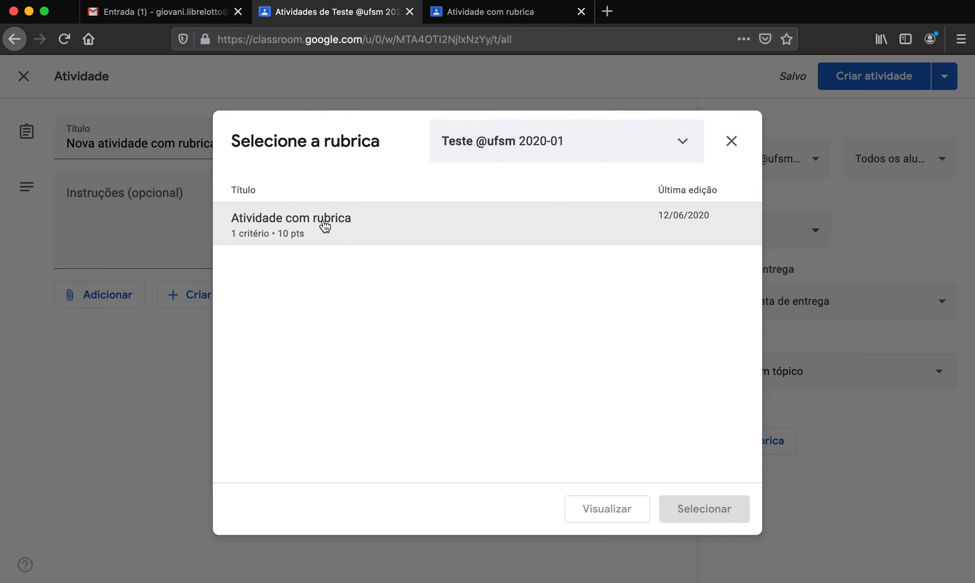
pyautogui.click(289, 229)
pyautogui.click(717, 518)
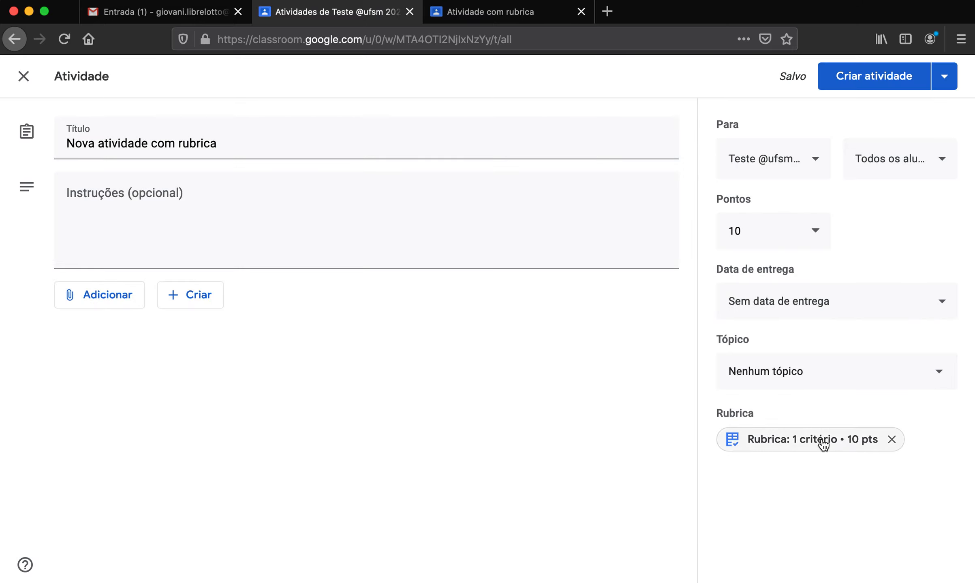
pyautogui.click(822, 440)
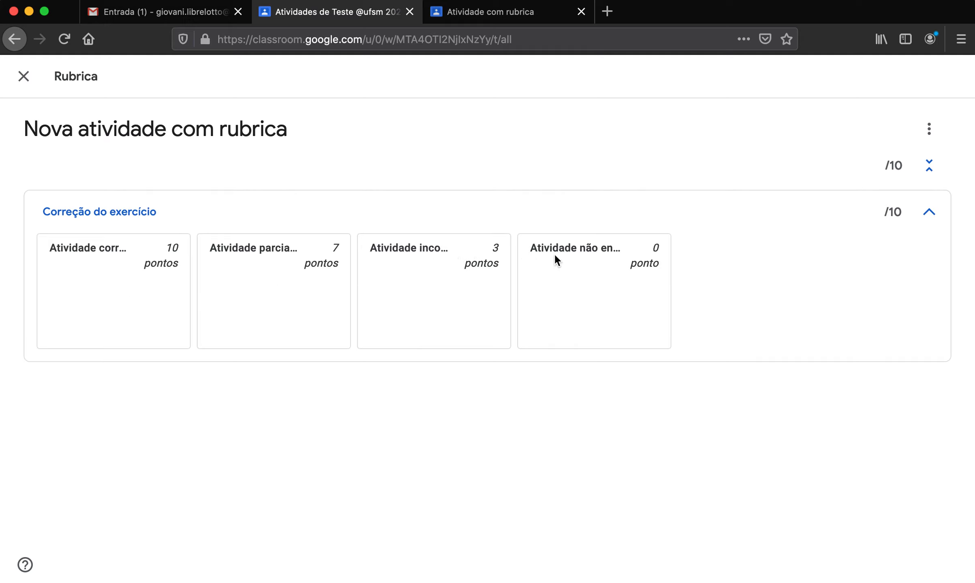
pyautogui.click(23, 76)
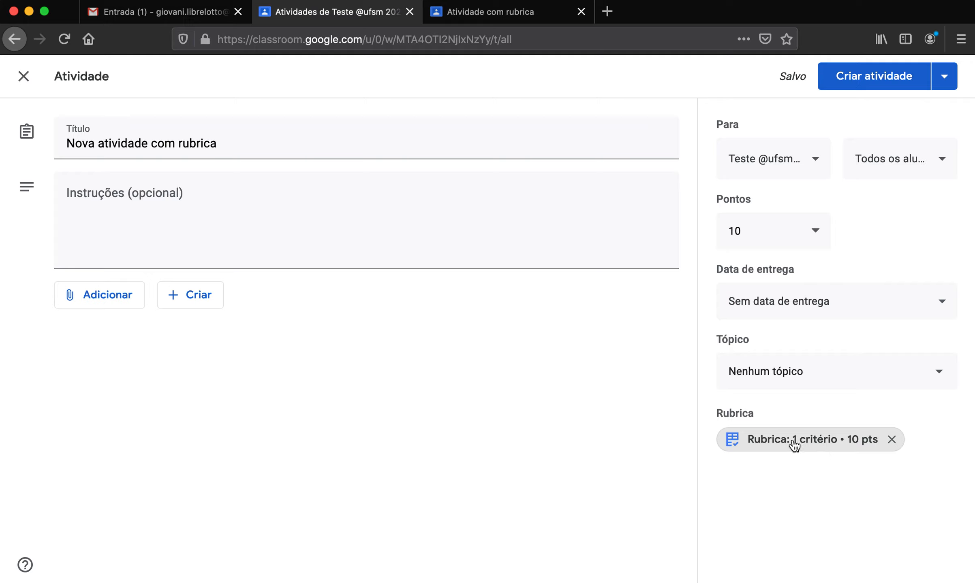
# Delete the reused rubric from the assignment, and open and close the selection of reusable rubrics
pyautogui.click(892, 441)
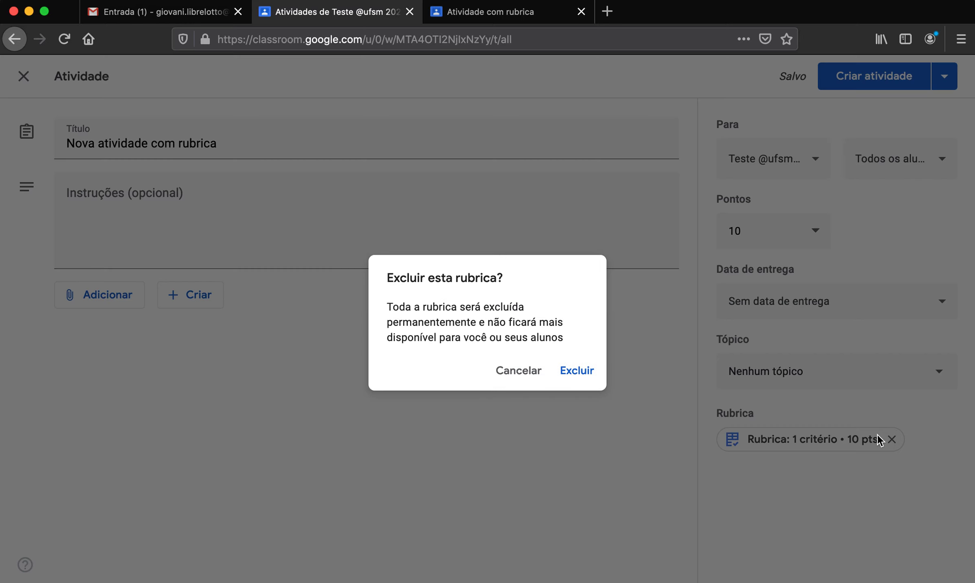
pyautogui.click(579, 373)
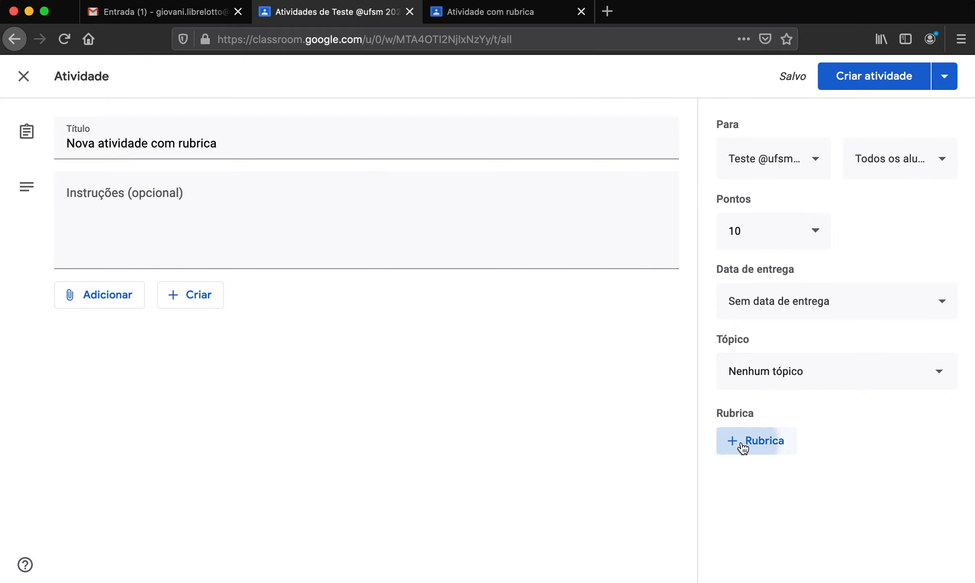
pyautogui.click(762, 448)
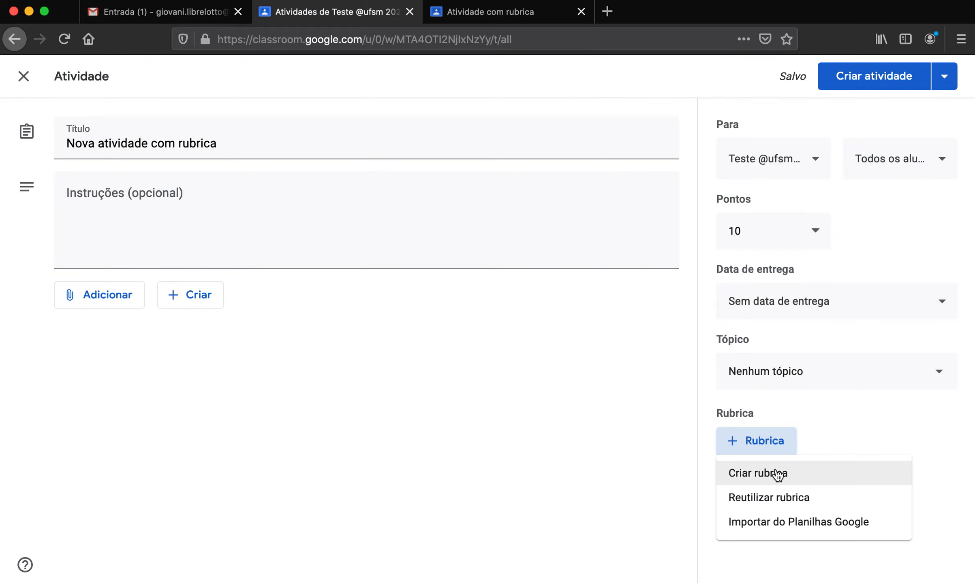
pyautogui.click(810, 501)
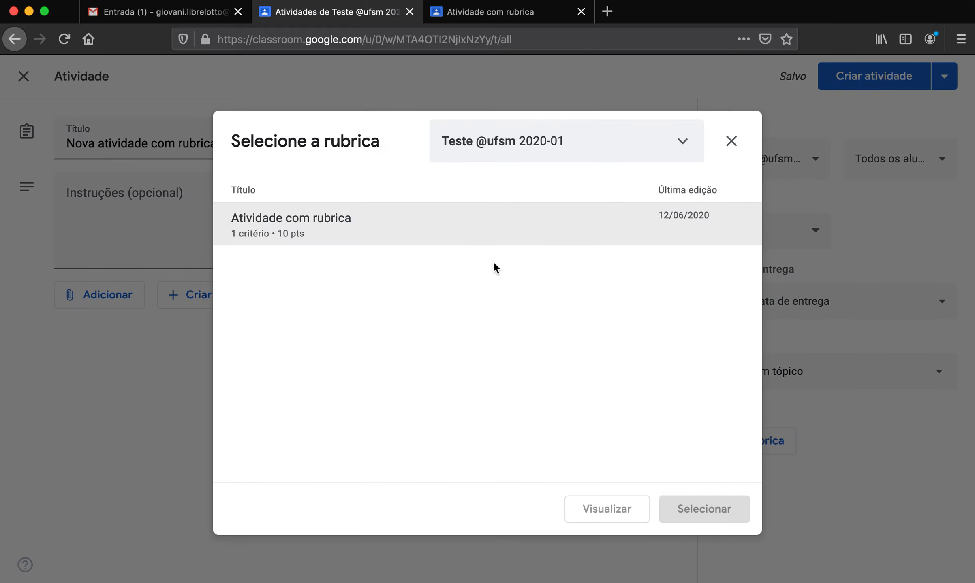
pyautogui.click(735, 127)
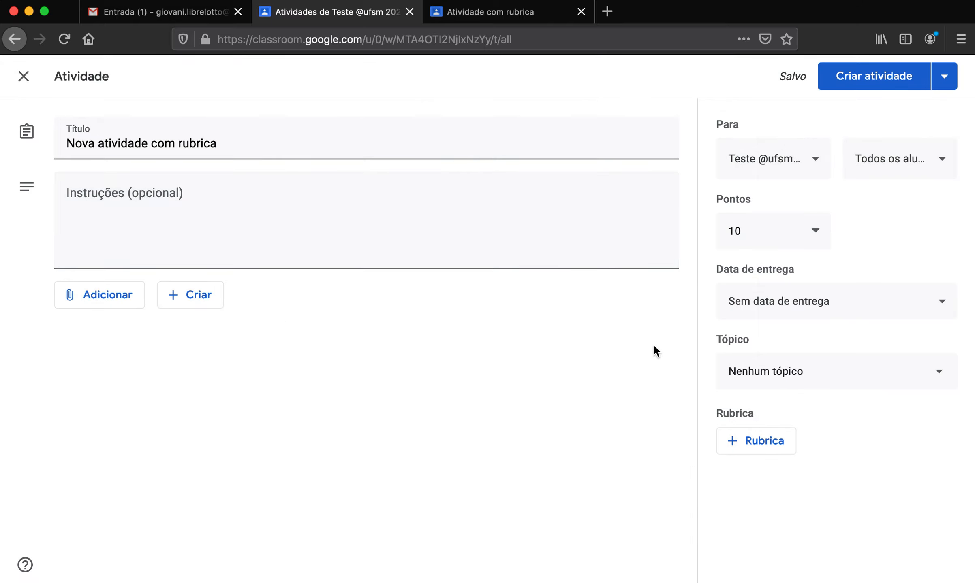
pyautogui.click(774, 443)
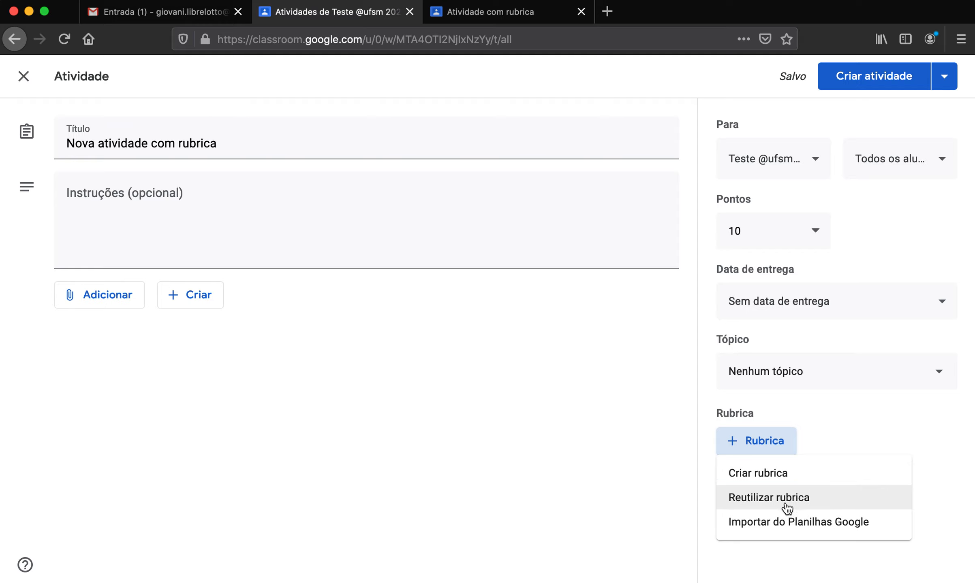
pyautogui.click(809, 499)
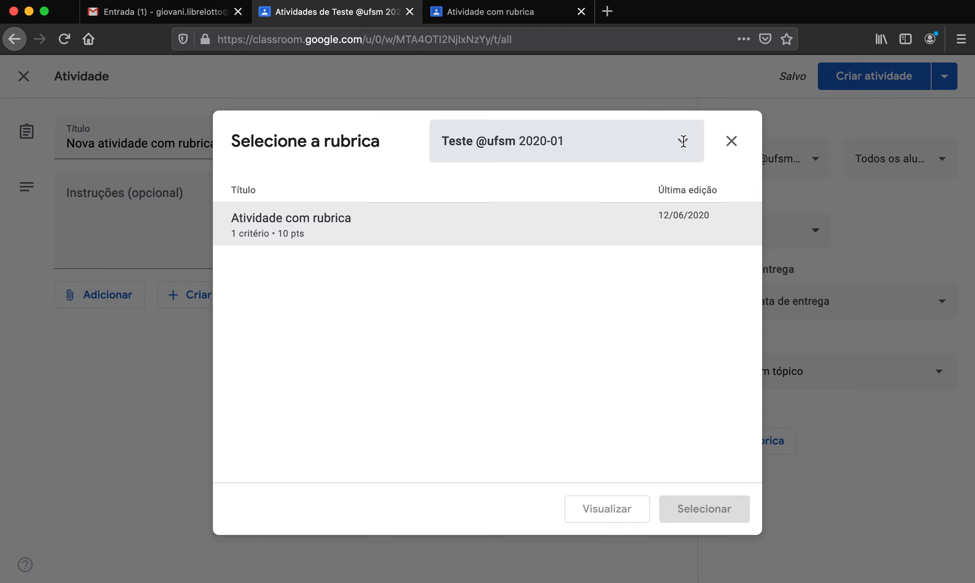
pyautogui.click(682, 142)
pyautogui.scroll(-5, 636, 281)
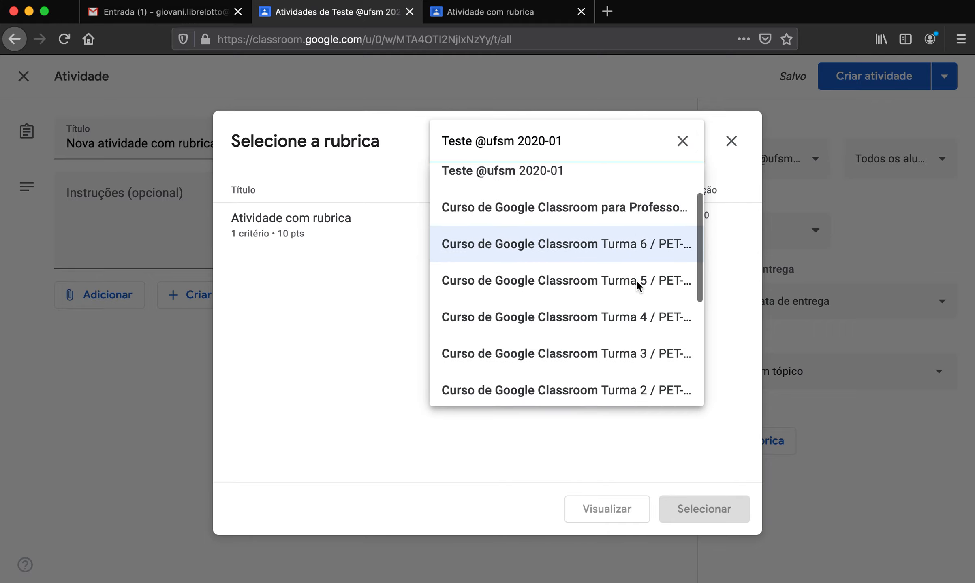
pyautogui.scroll(4, 636, 281)
pyautogui.scroll(1, 636, 279)
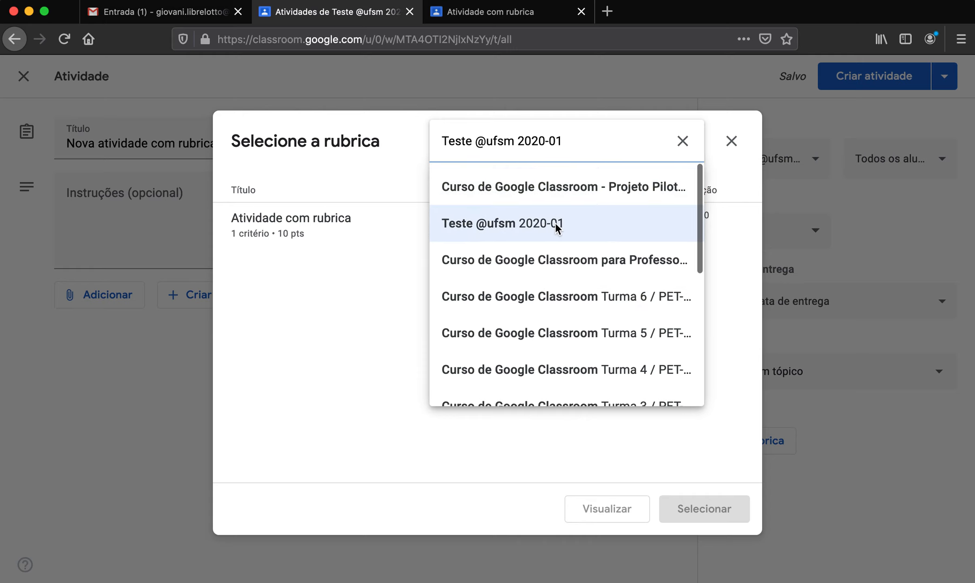
pyautogui.click(504, 224)
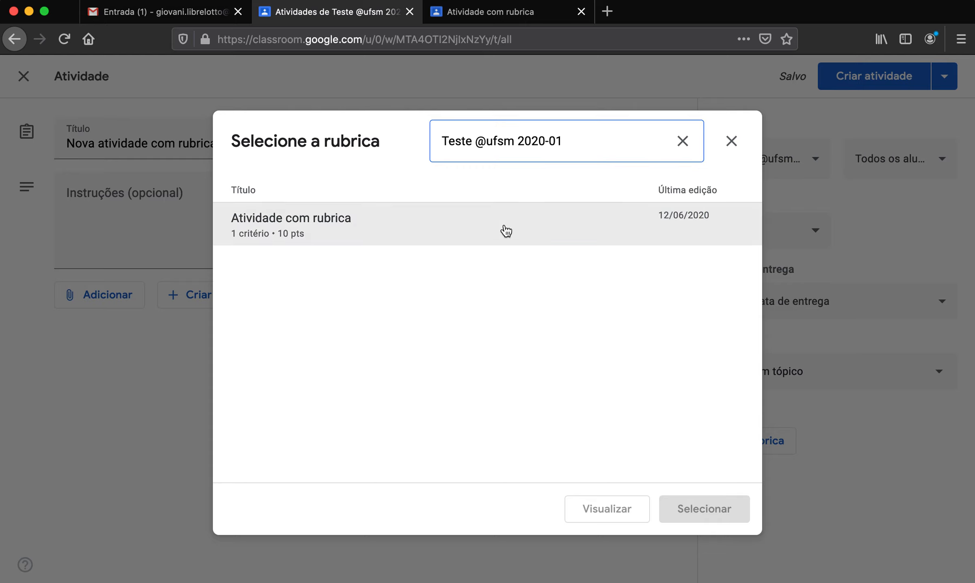
pyautogui.click(731, 143)
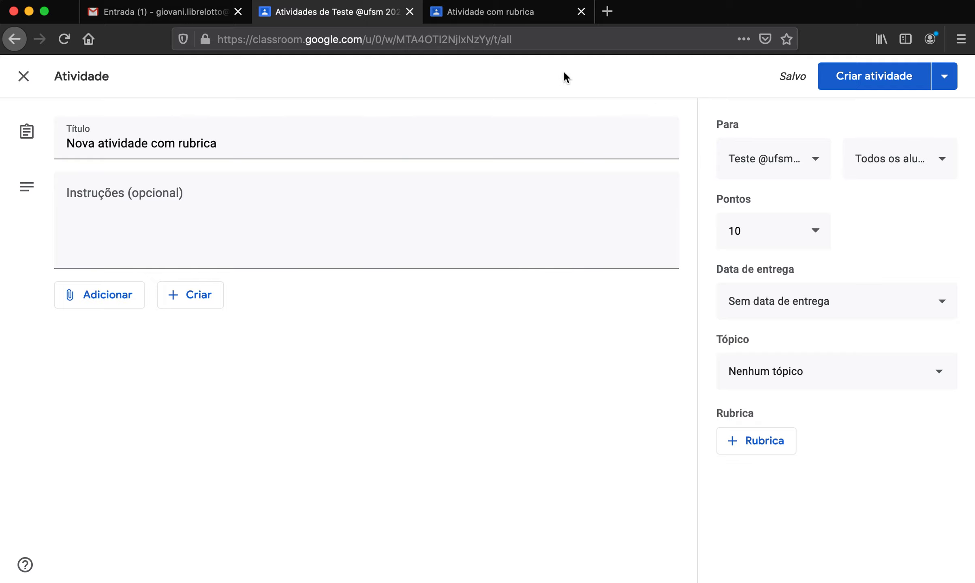
pyautogui.click(197, 295)
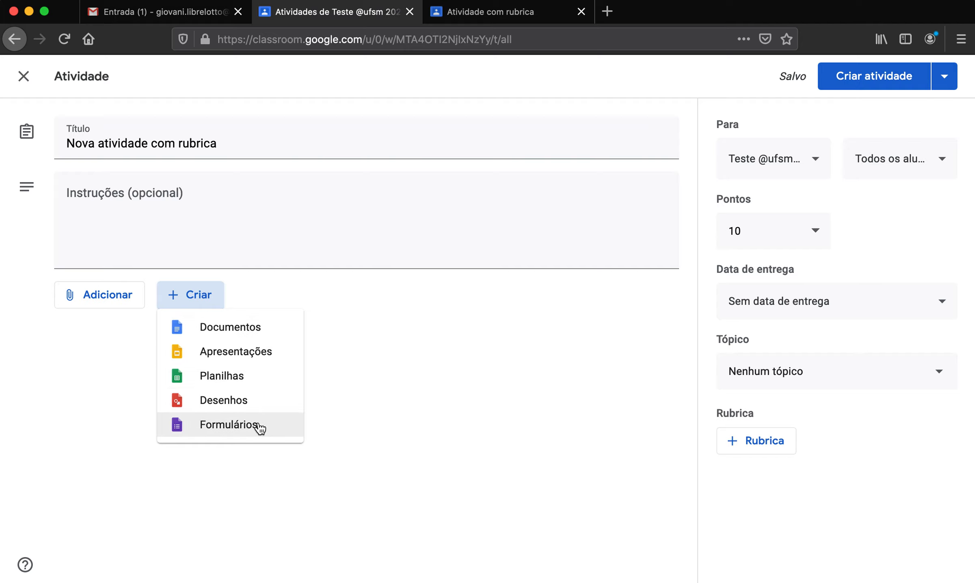
pyautogui.click(384, 362)
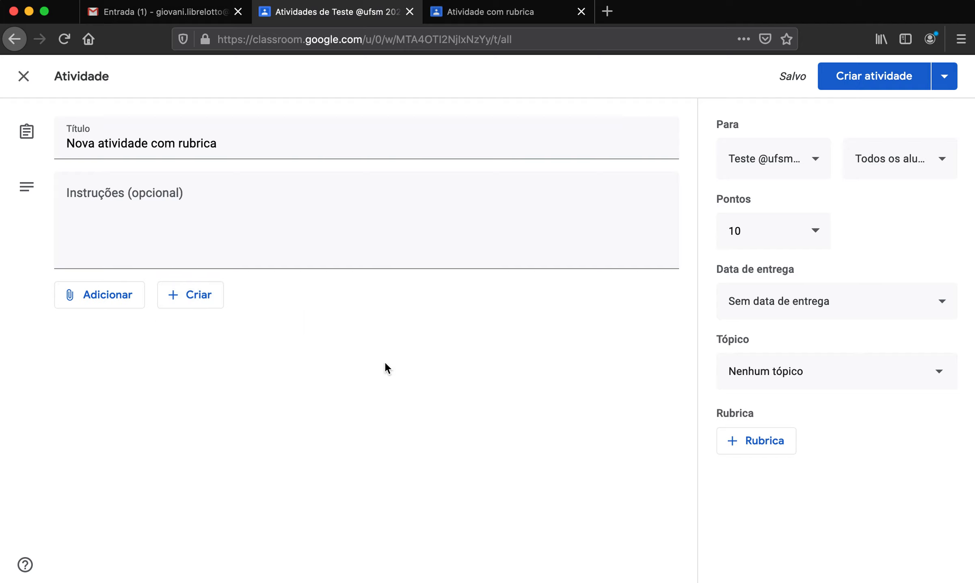